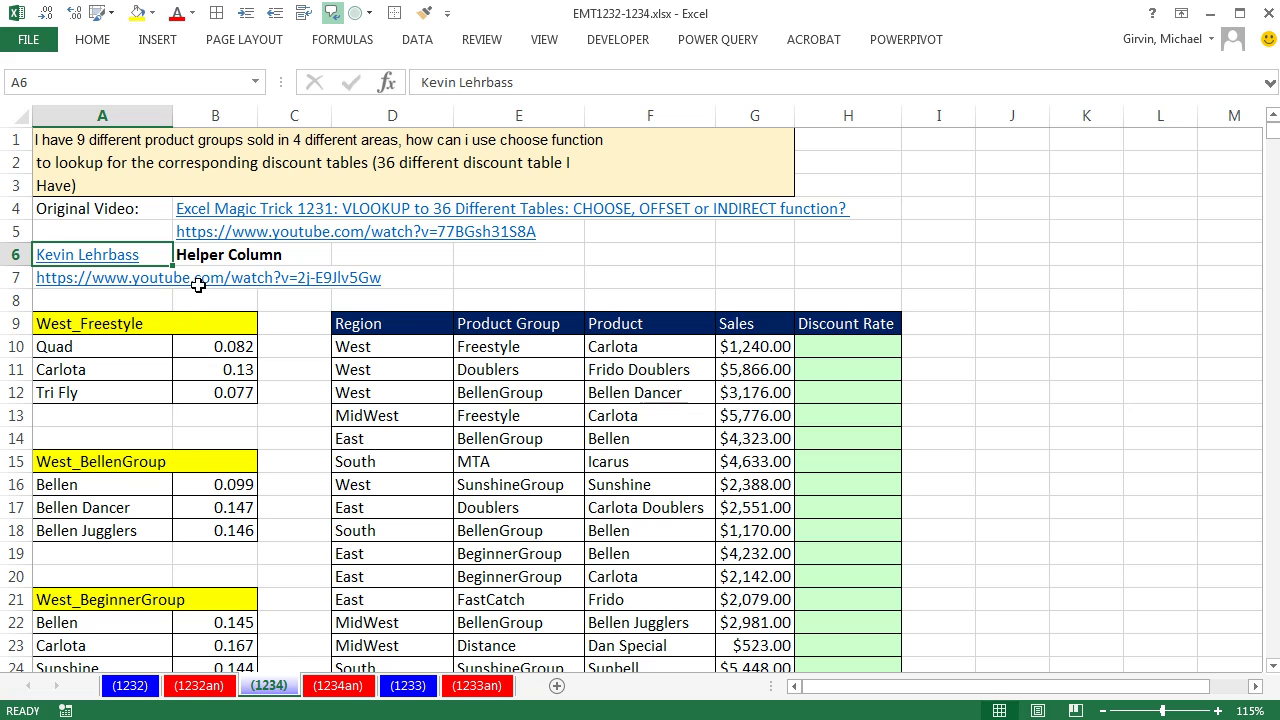
Check sheet 1232, return to sheet 1234, and insert an empty column A before the tables.
left_click(139, 690)
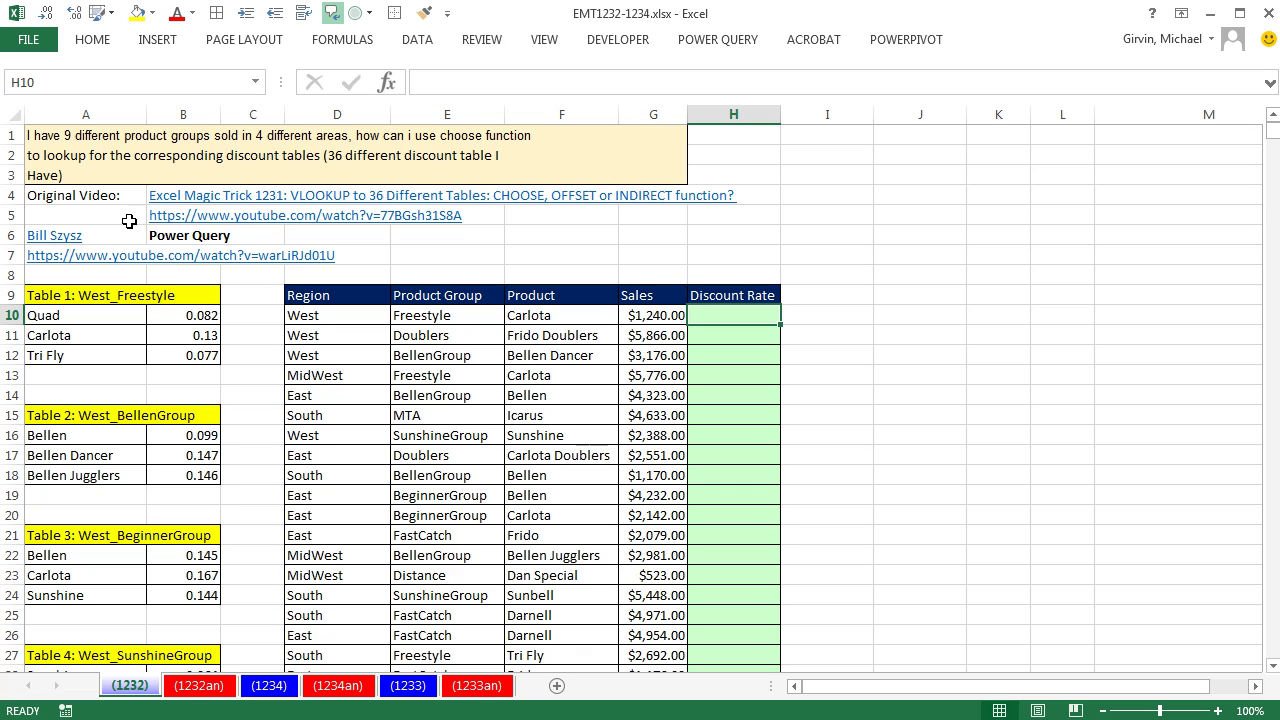
left_click(270, 688)
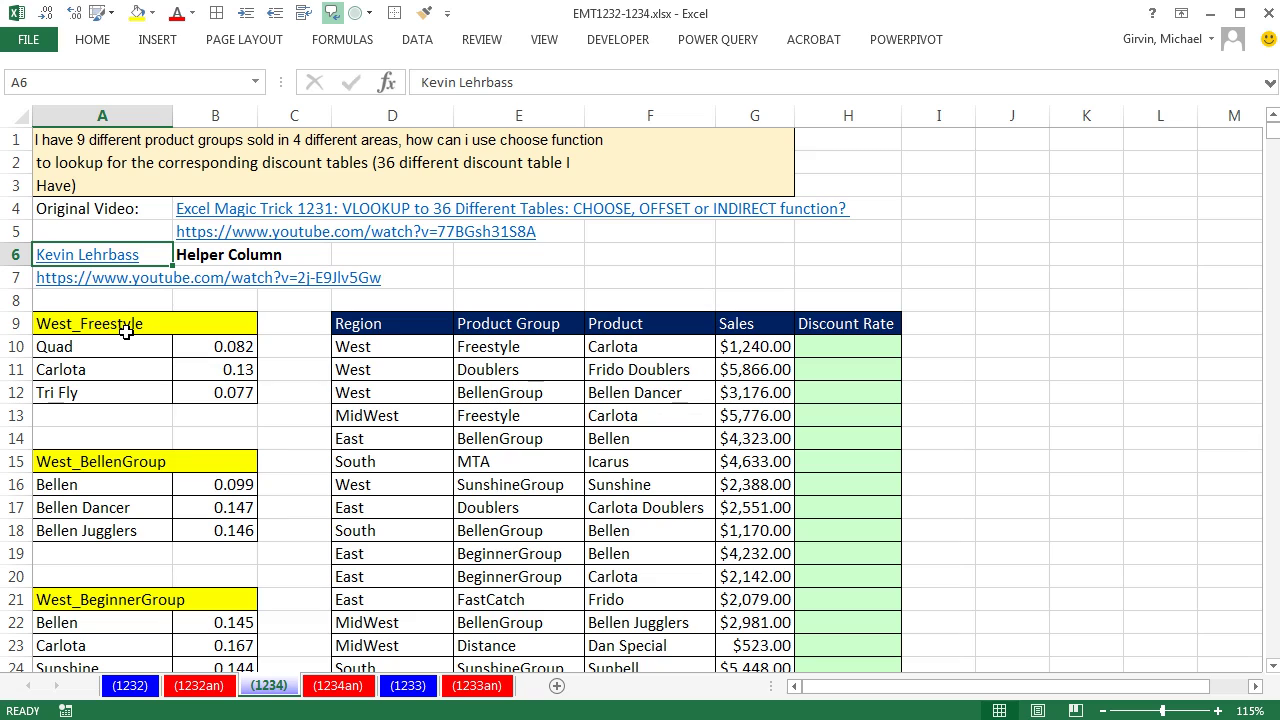
left_click(118, 114)
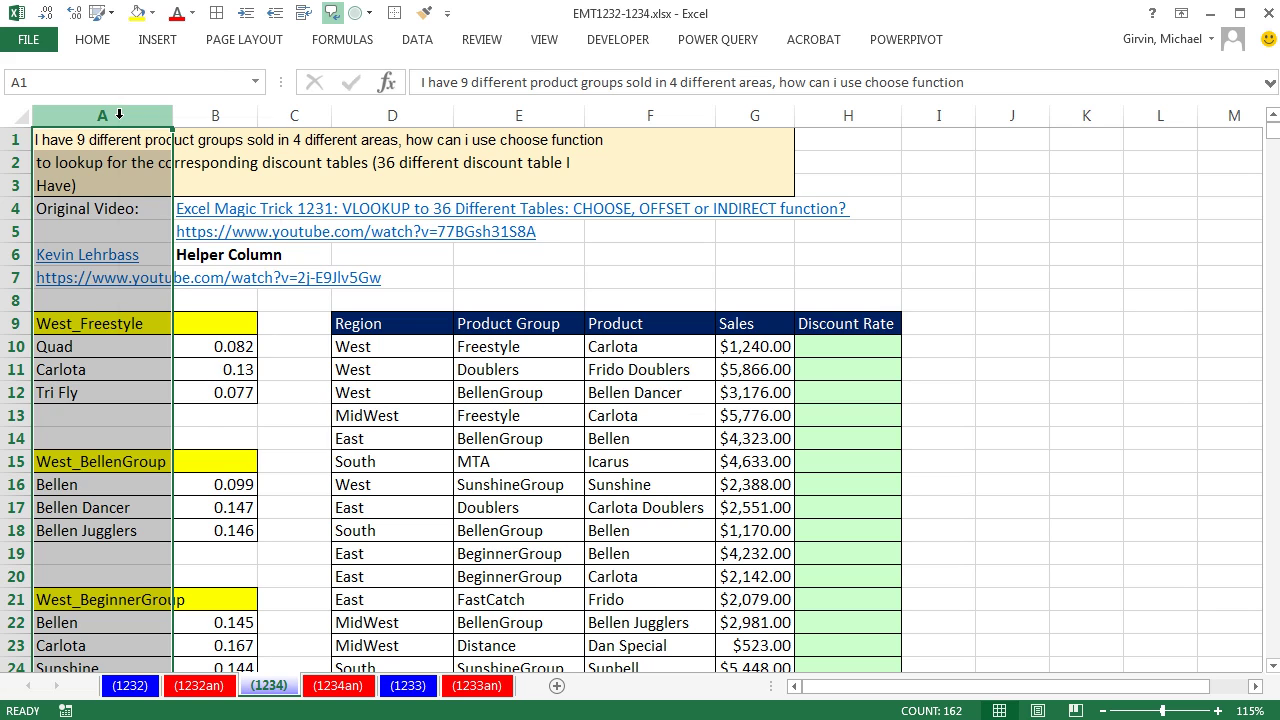
right_click(118, 114)
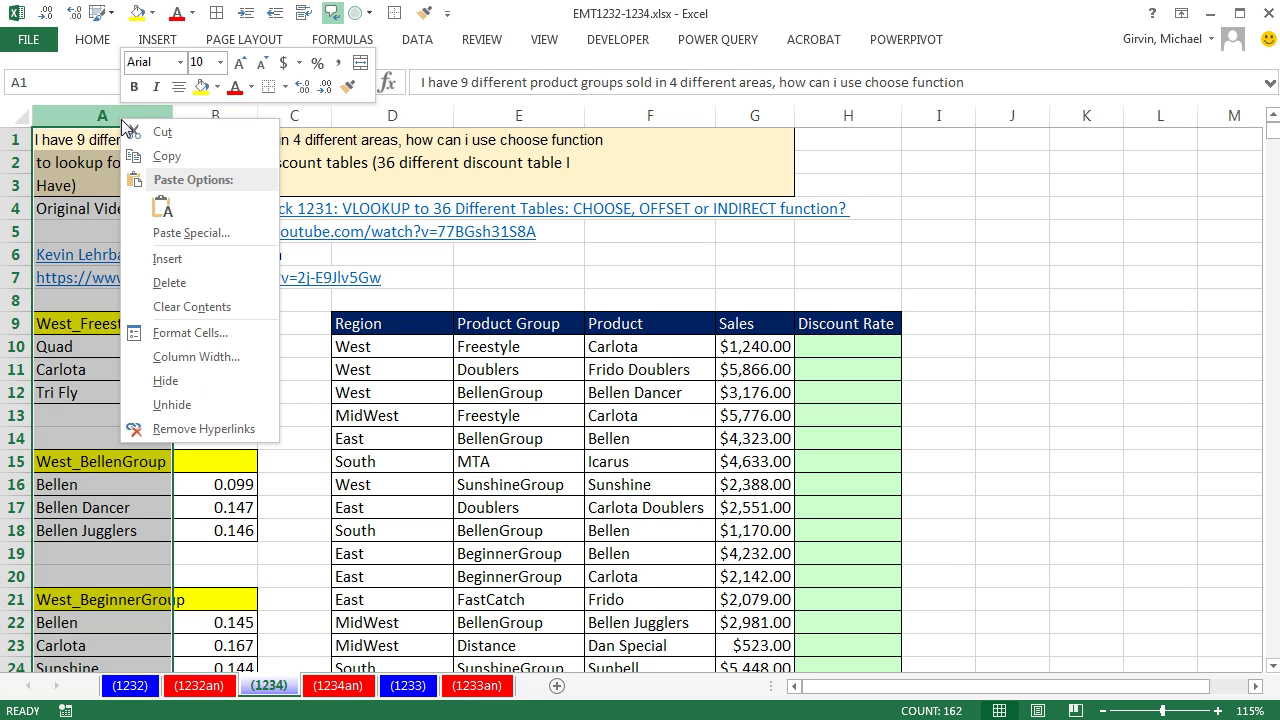
left_click(160, 262)
left_click(60, 323)
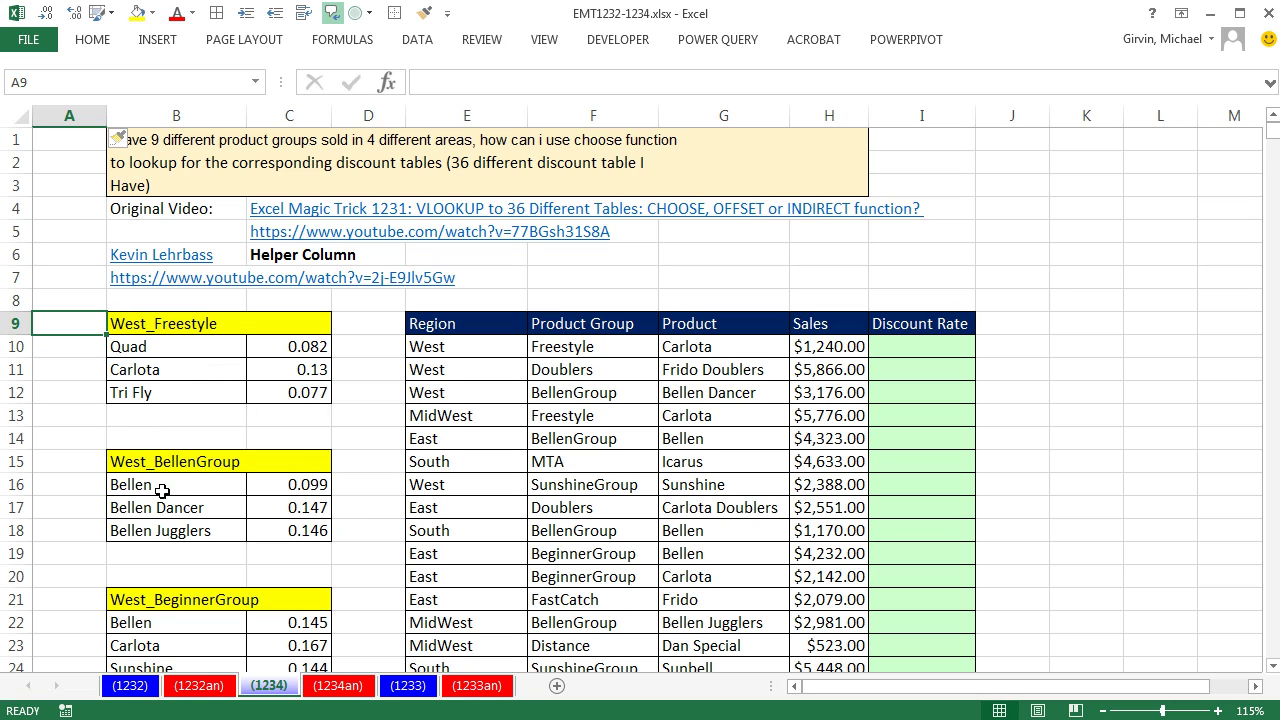
Enter =SEARCH("_",B9) in A9, returning 5, and copy the formula.
type("=")
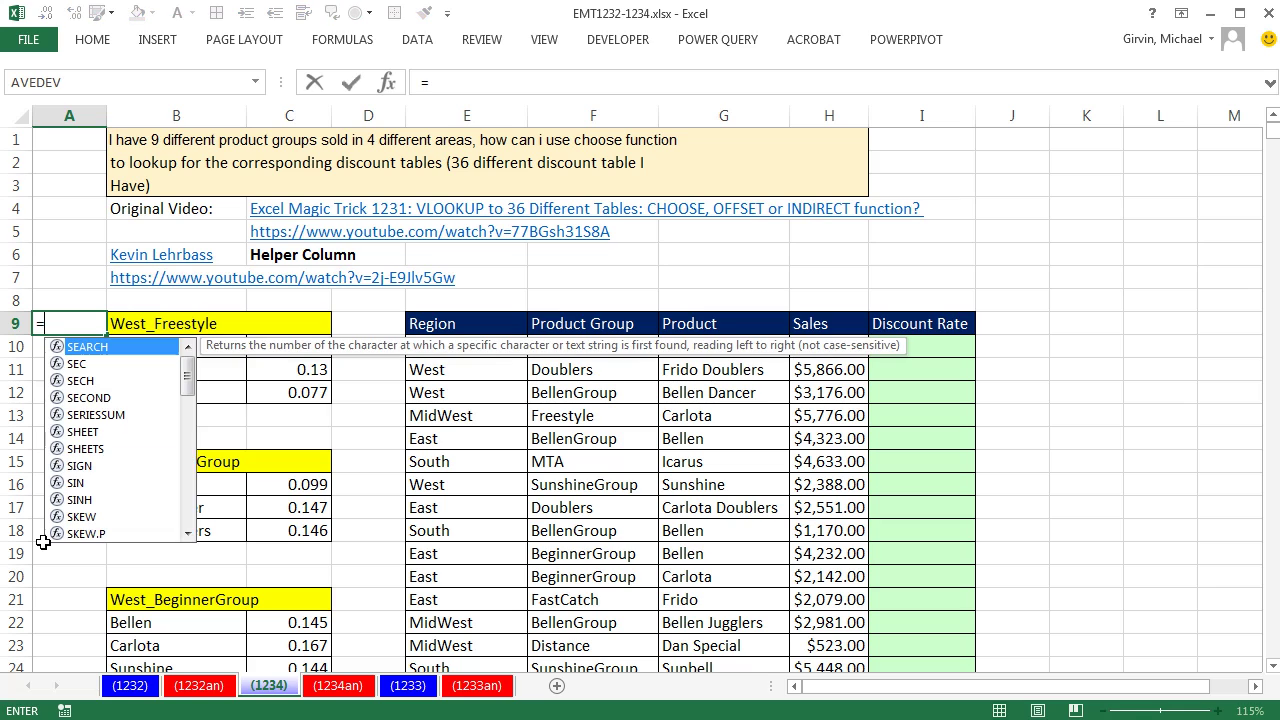
type("s")
key("Tab")
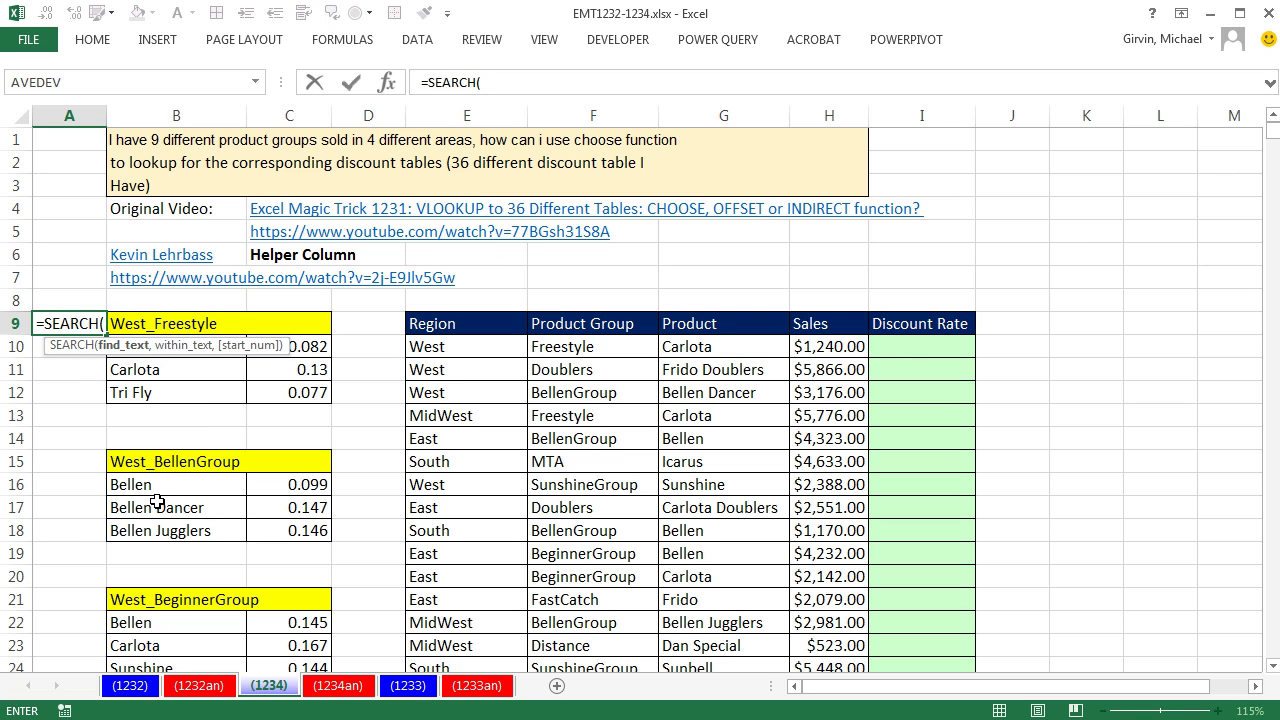
type("\"")
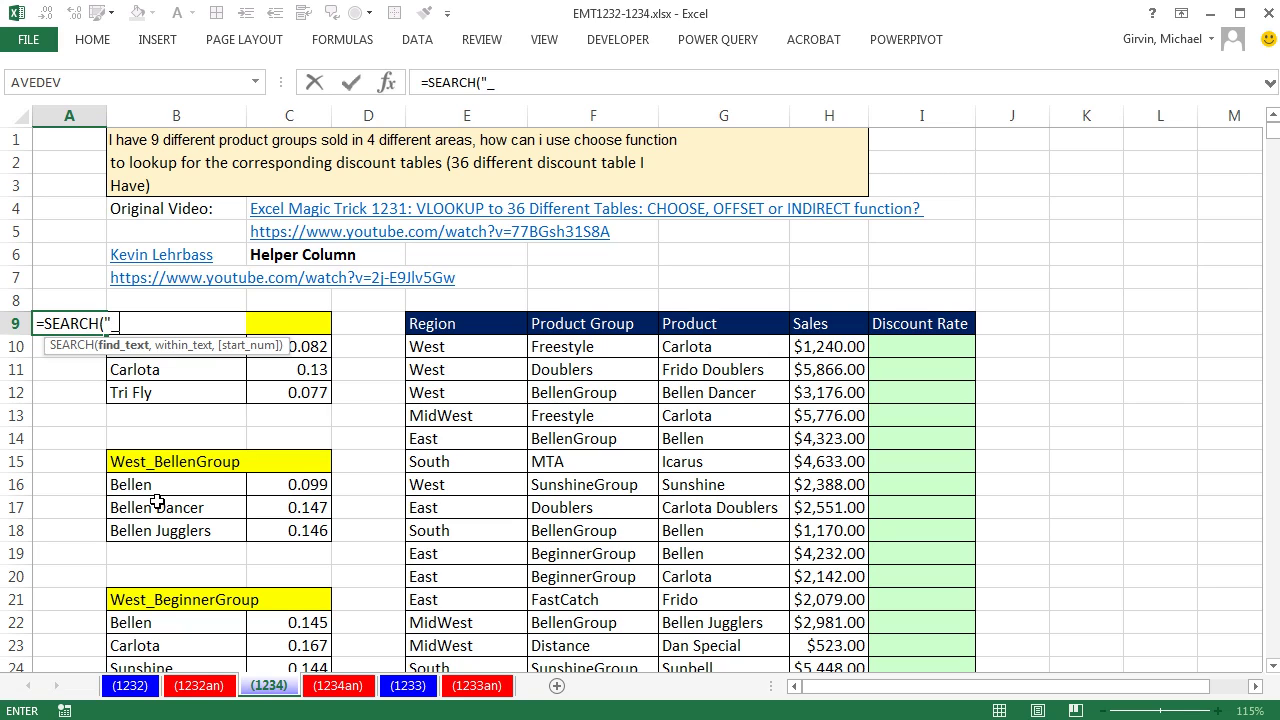
type("_\",")
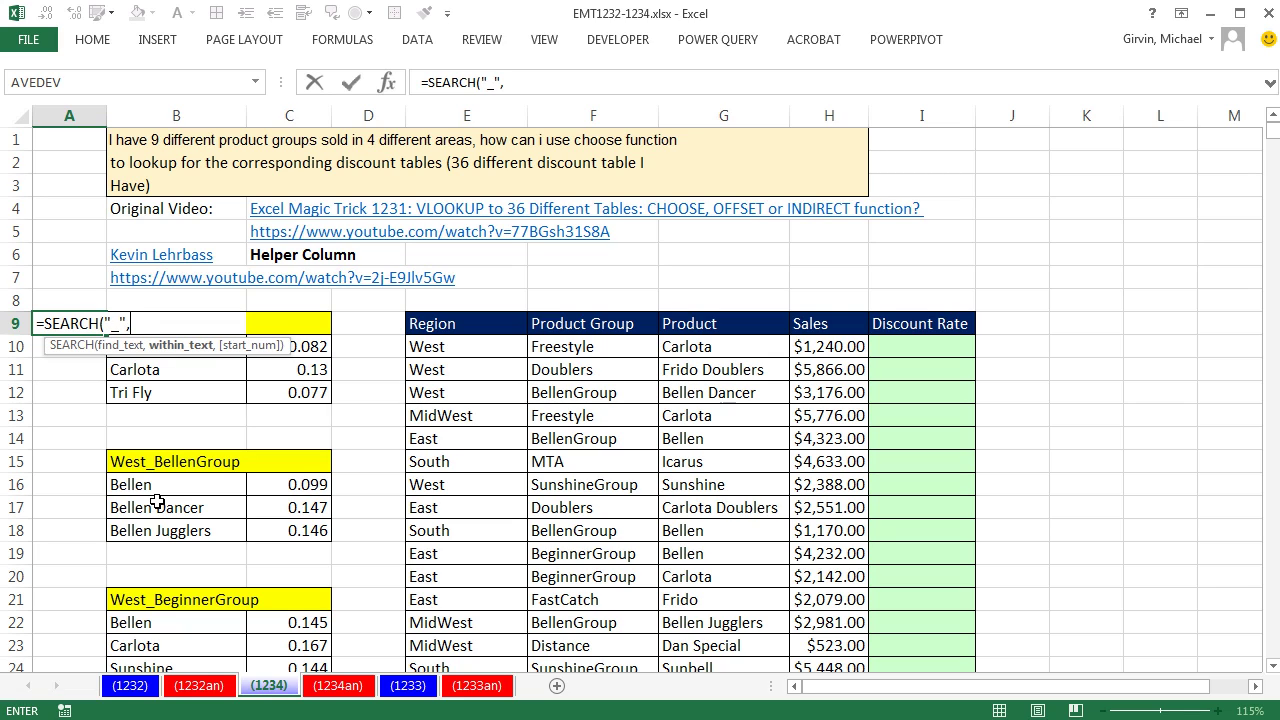
key("Right")
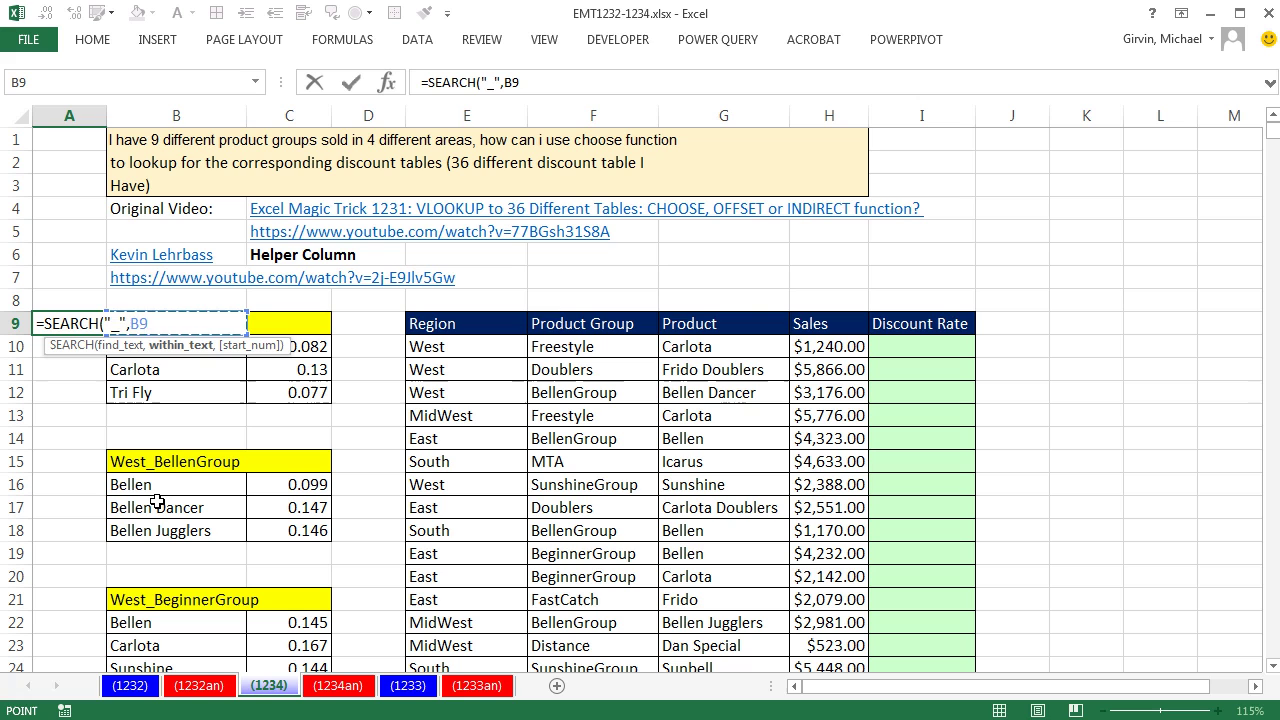
type(")")
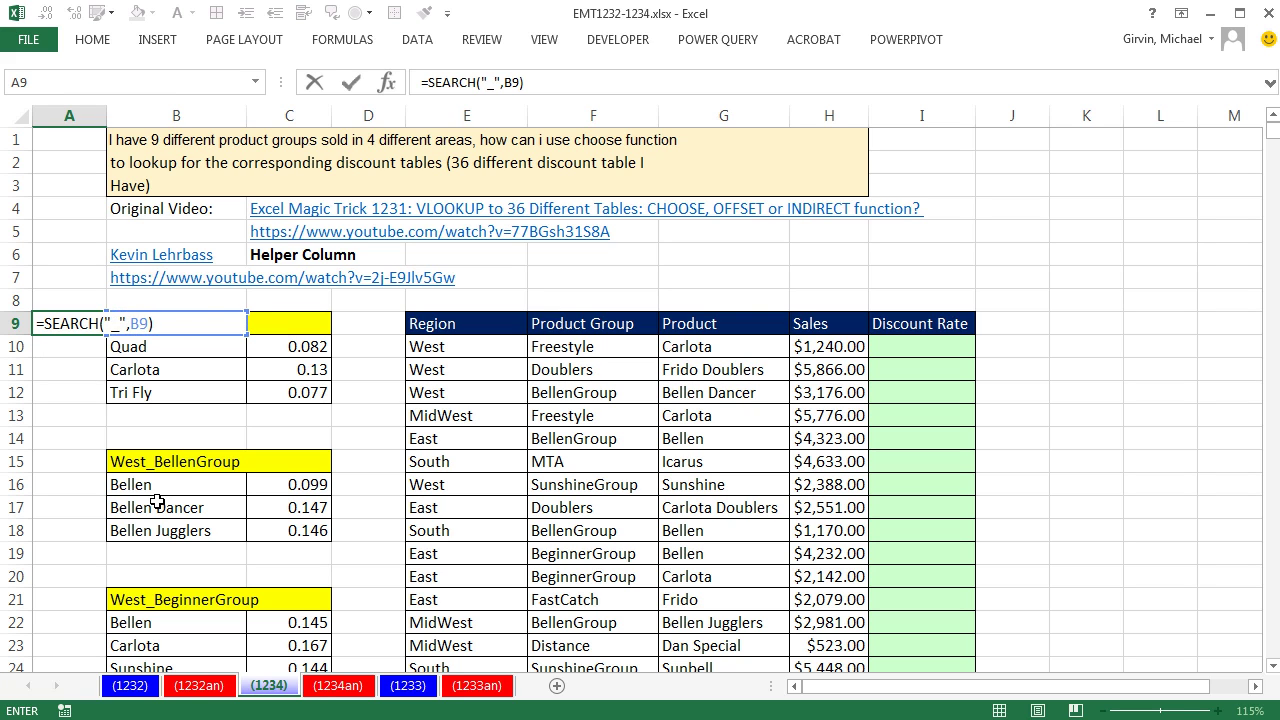
key("ctrl+Return")
key("ctrl+c")
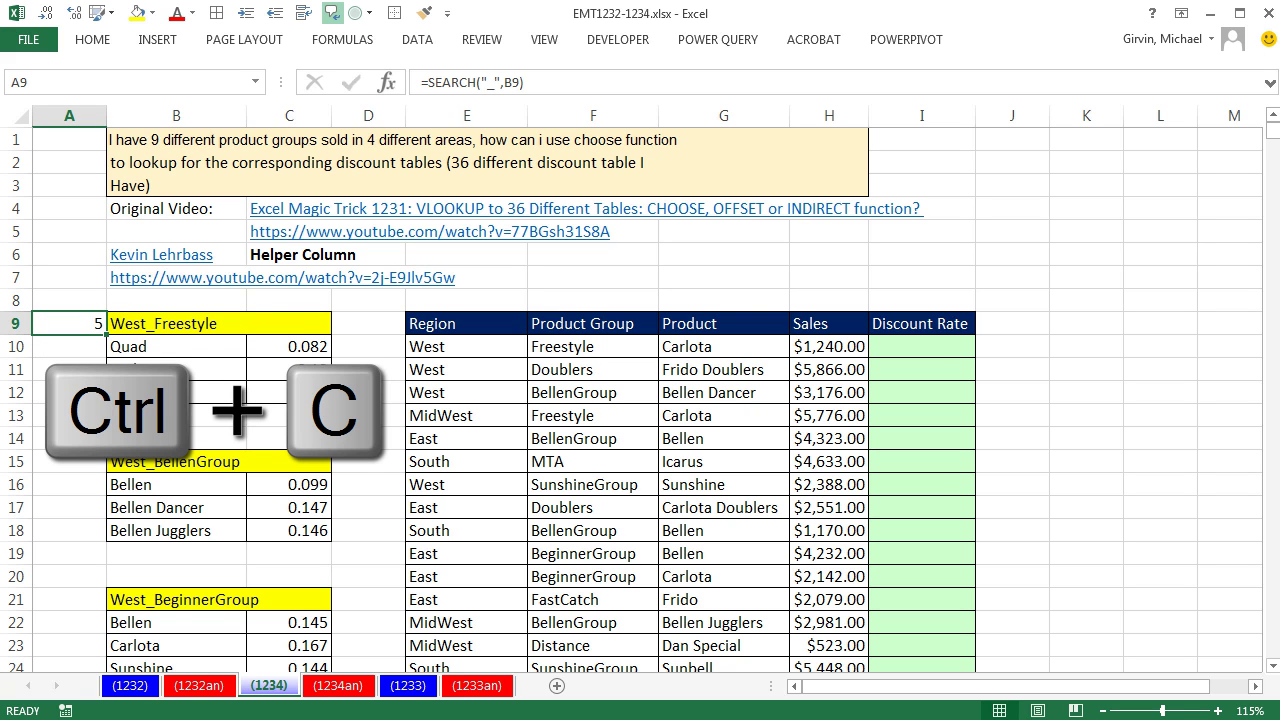
Paste the SEARCH formula into A9:A223, giving 5 at headings and #VALUE! elsewhere.
scroll(295, 381, "down", 20)
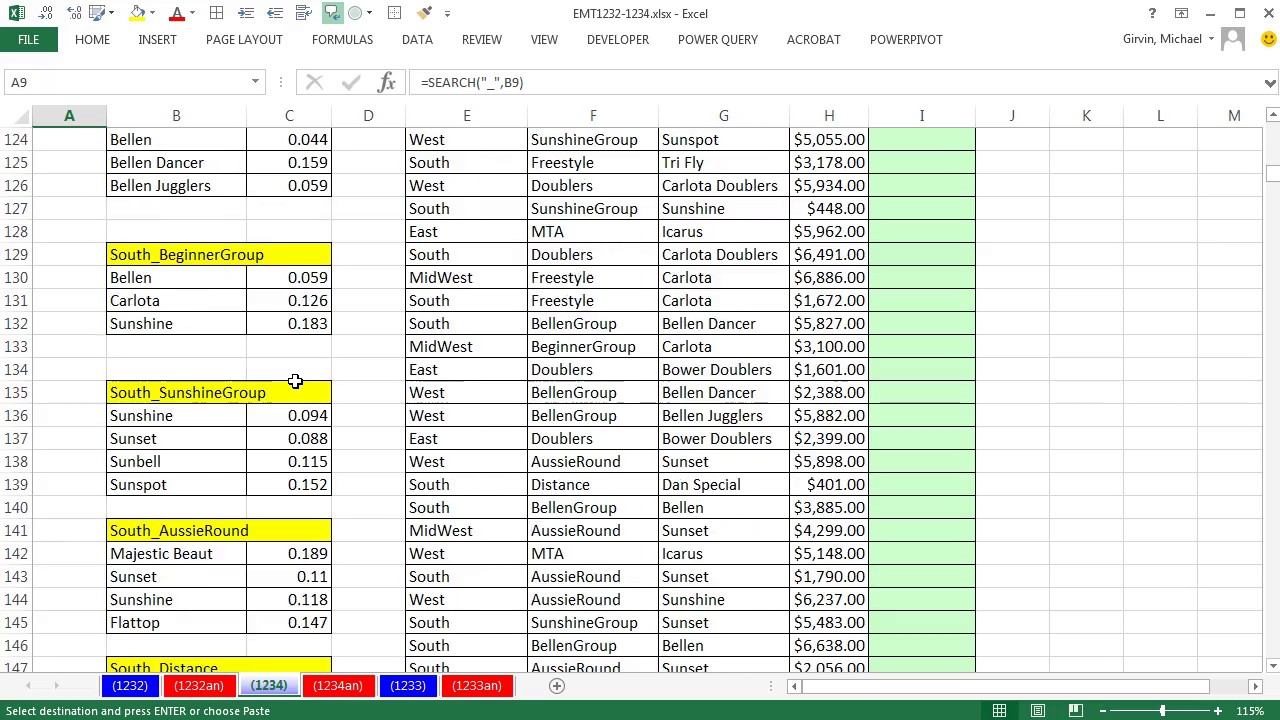
scroll(295, 381, "down", 20)
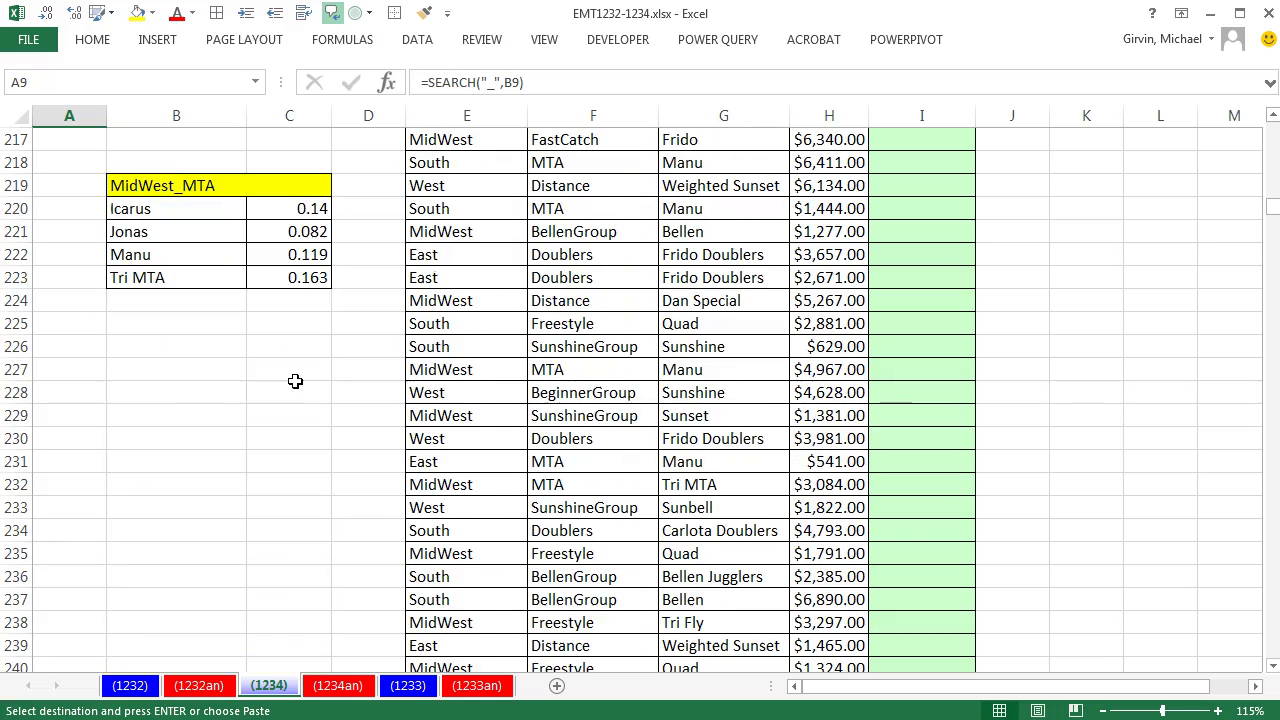
scroll(66, 290, "up", 1)
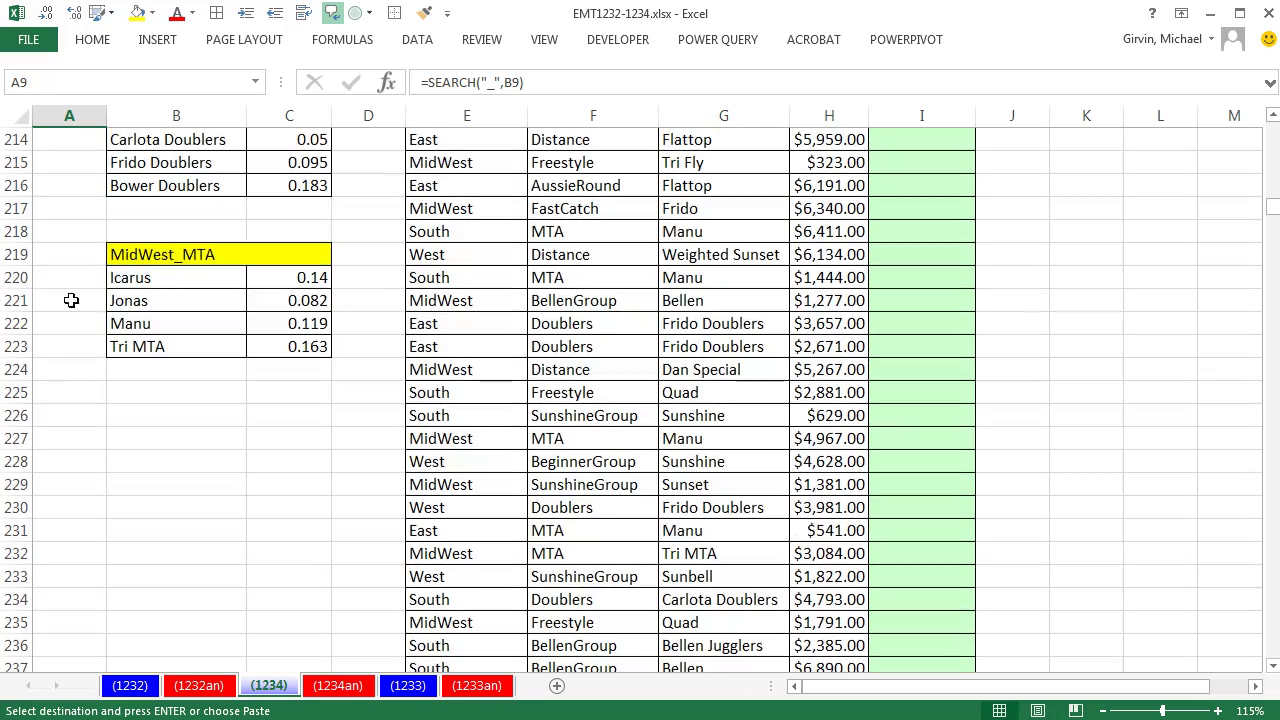
key("shift")
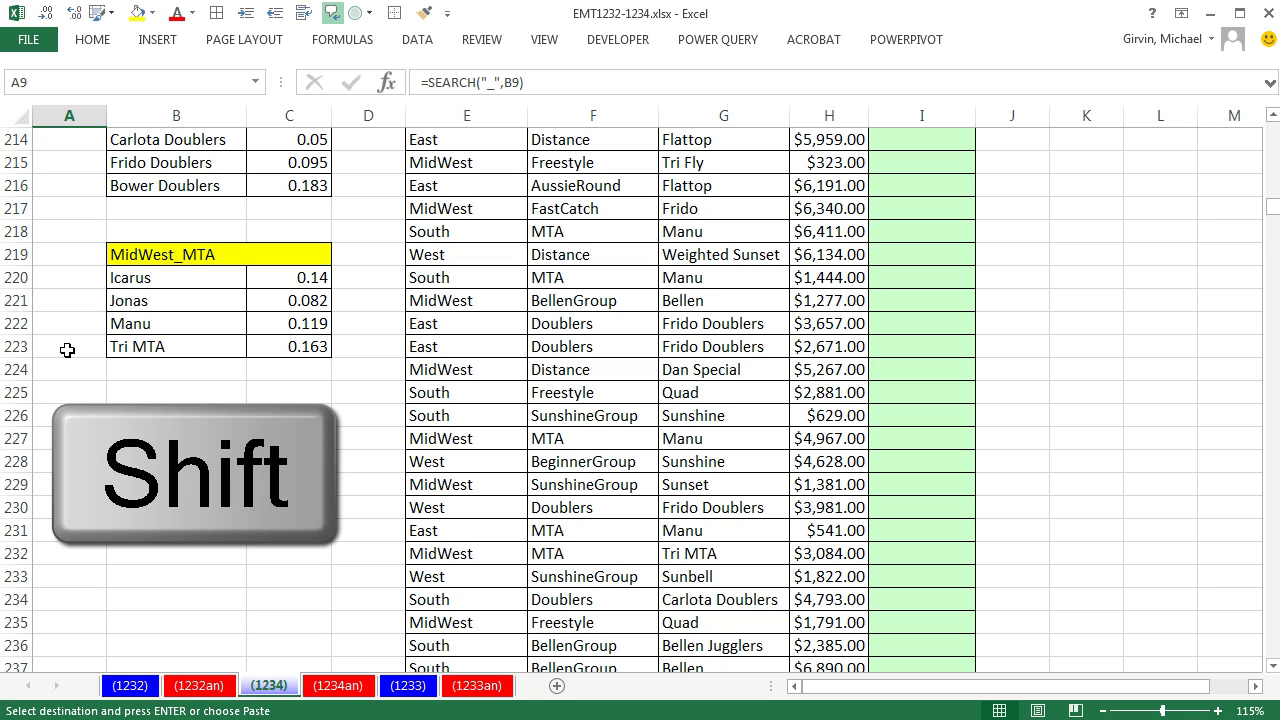
left_click(67, 349, "shift")
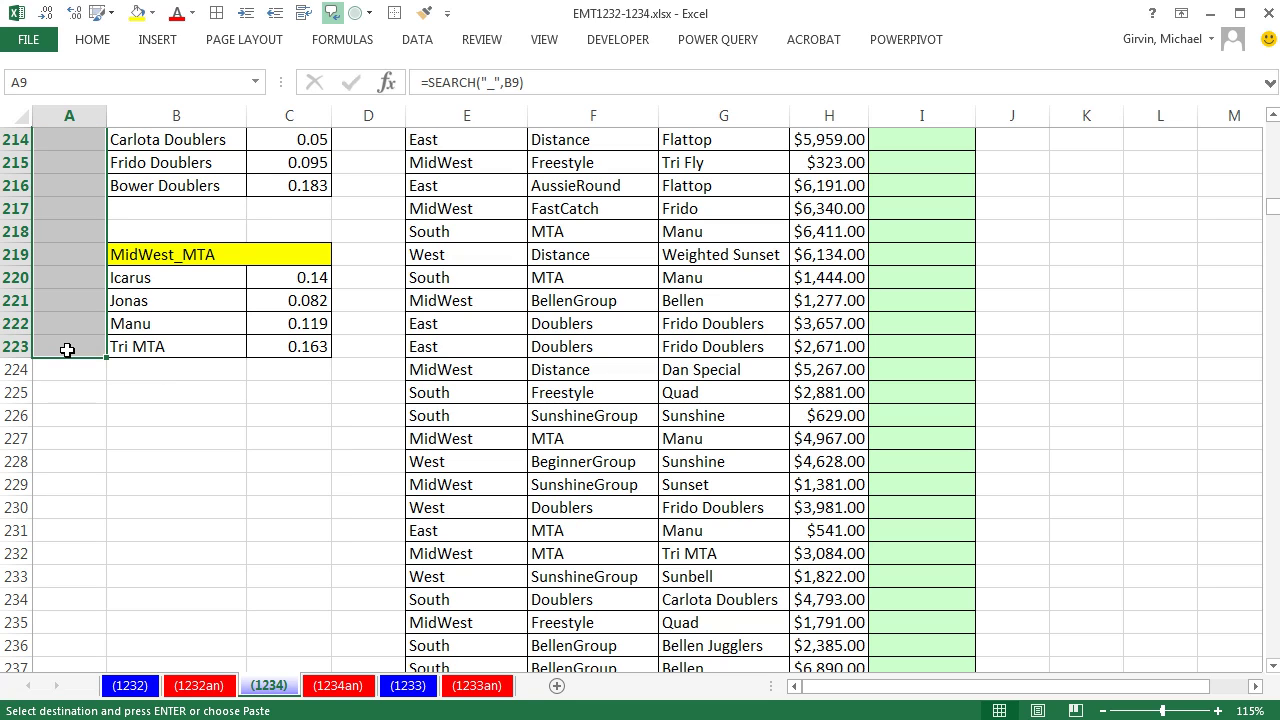
key("ctrl+v")
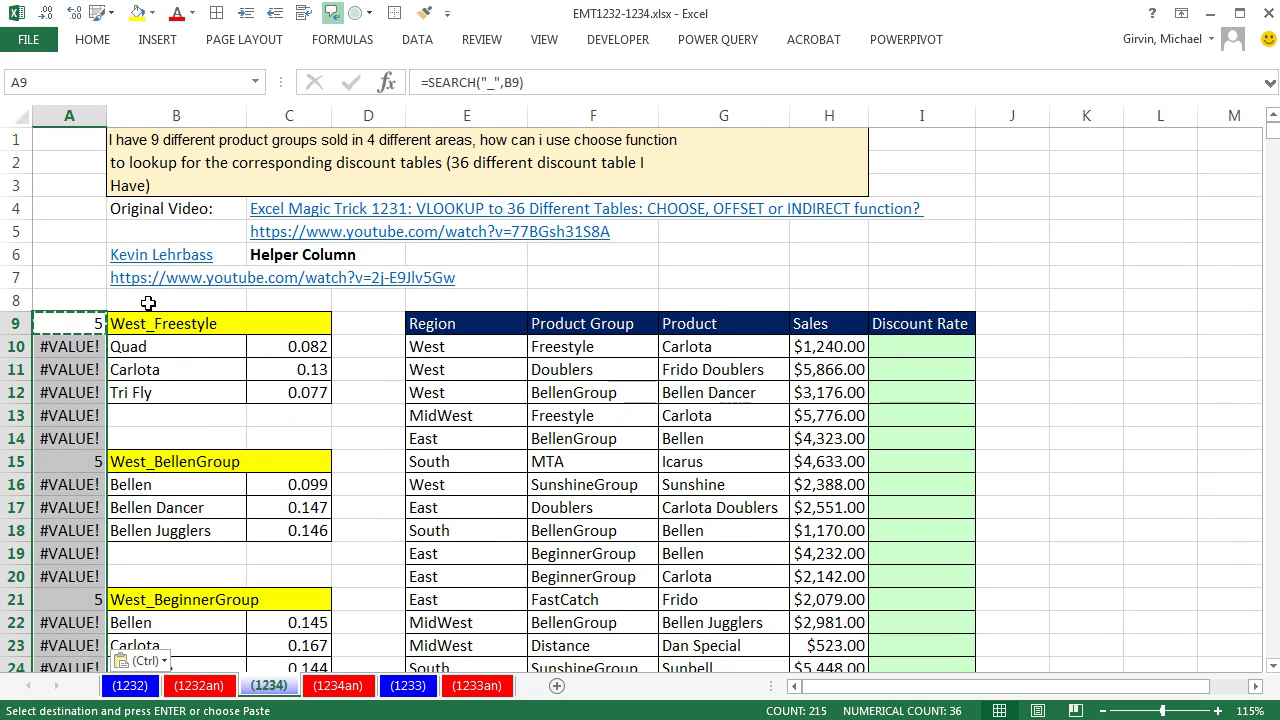
scroll(152, 462, "down", 11)
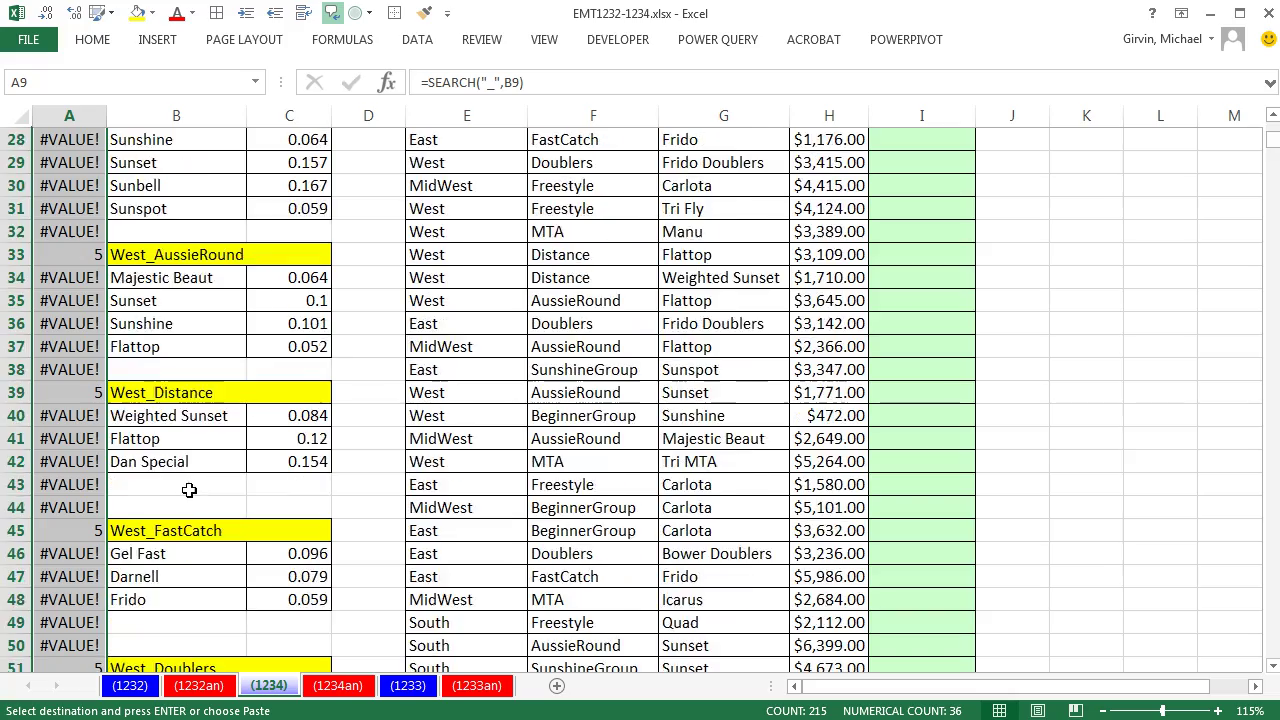
scroll(186, 507, "down", 6)
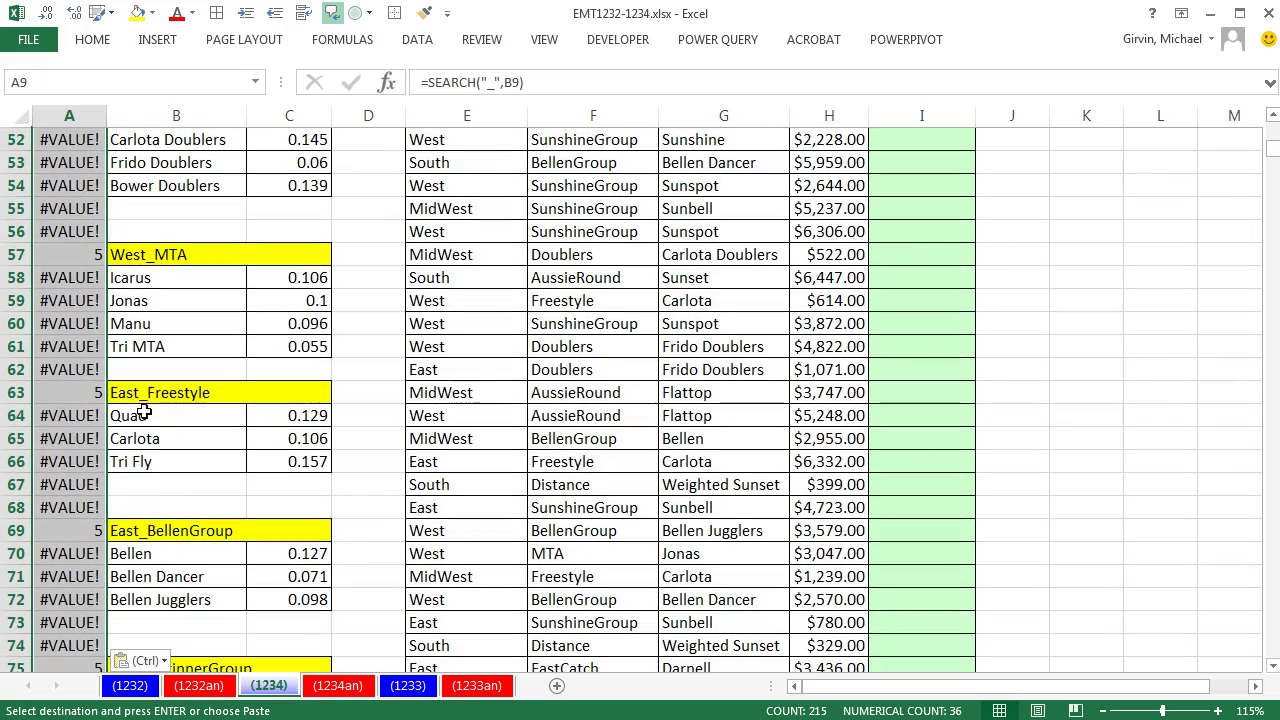
scroll(165, 445, "up", 17)
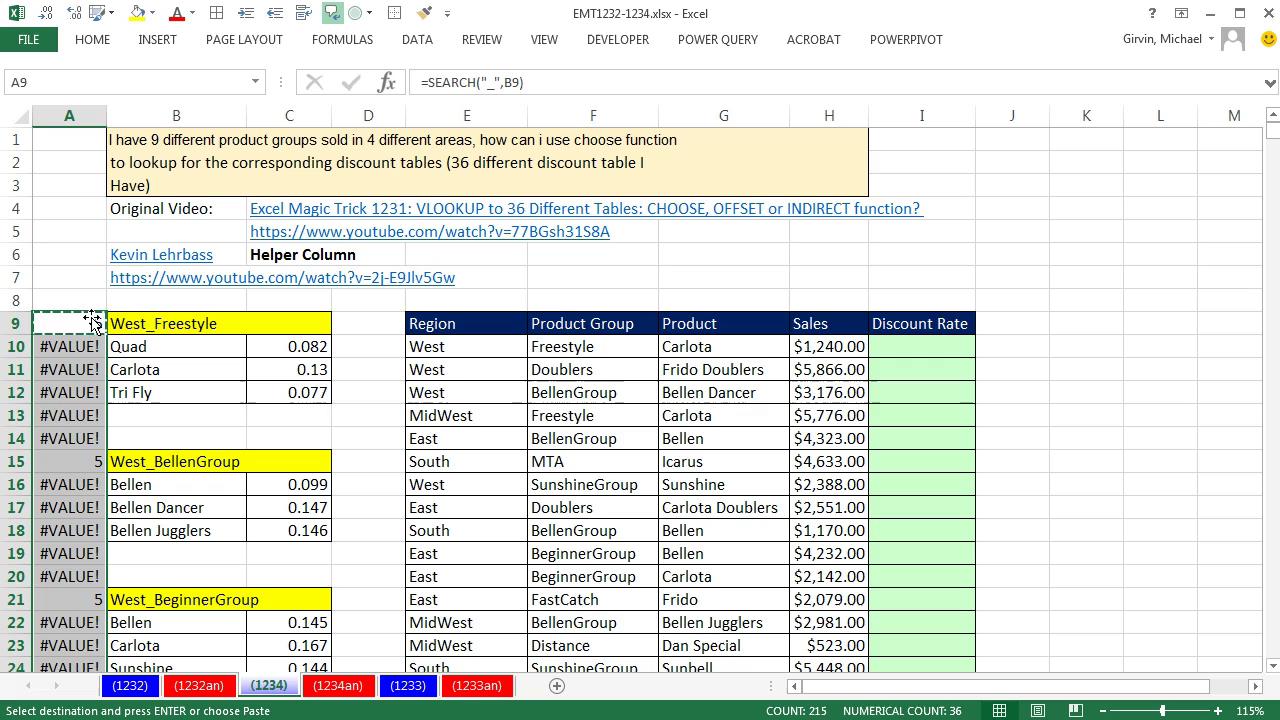
Change A9 to =SEARCH("_",$B$9:B9) and fill it down column A.
double_click(66, 323)
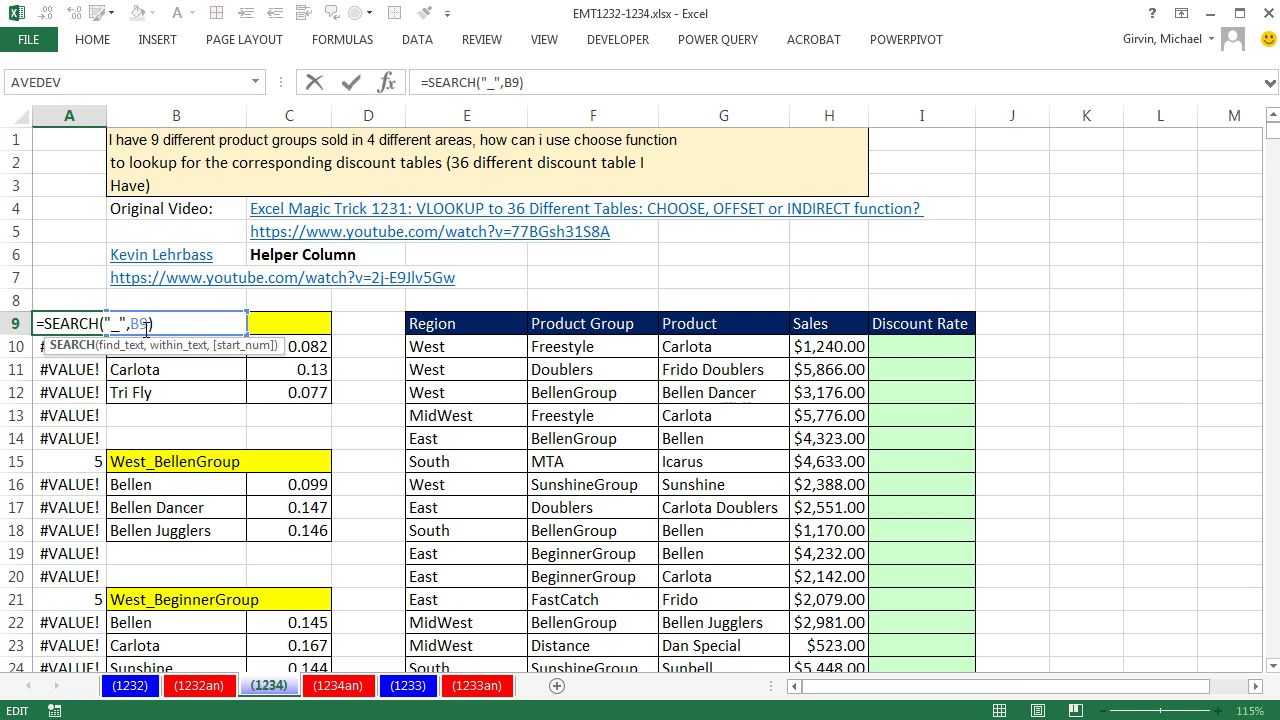
left_click(149, 323)
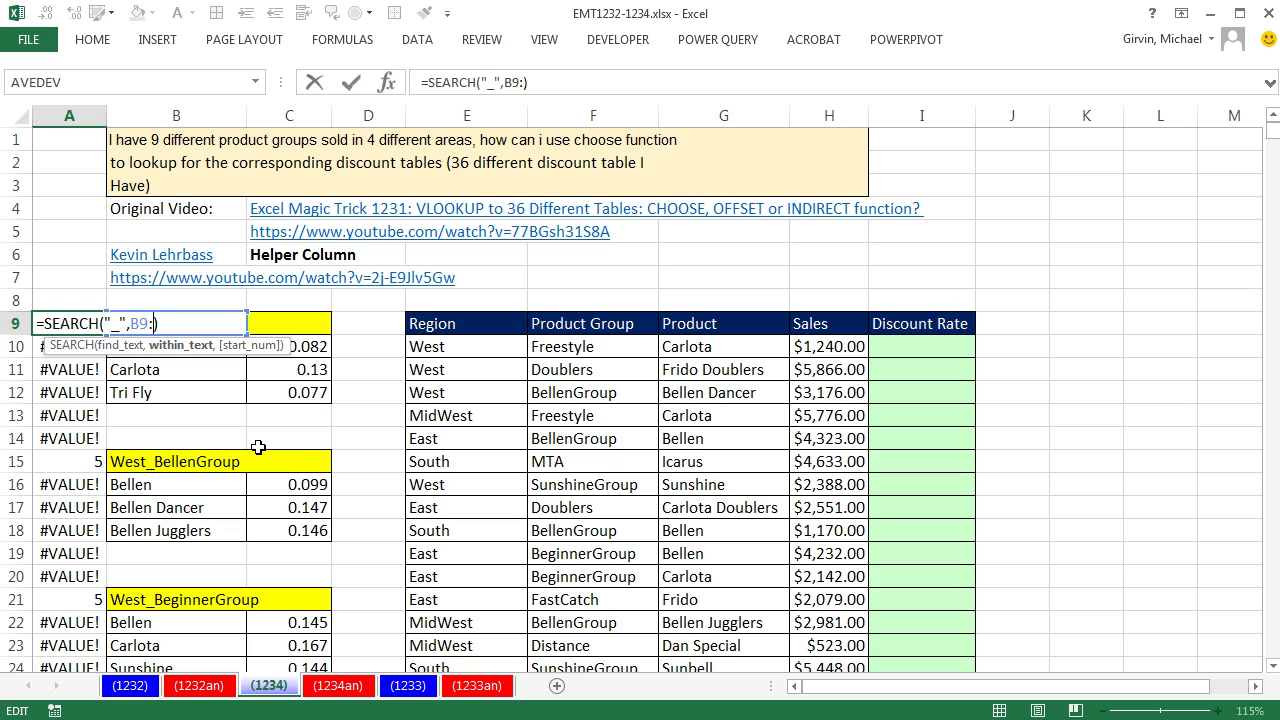
type(":B9")
double_click(146, 313)
key("F4")
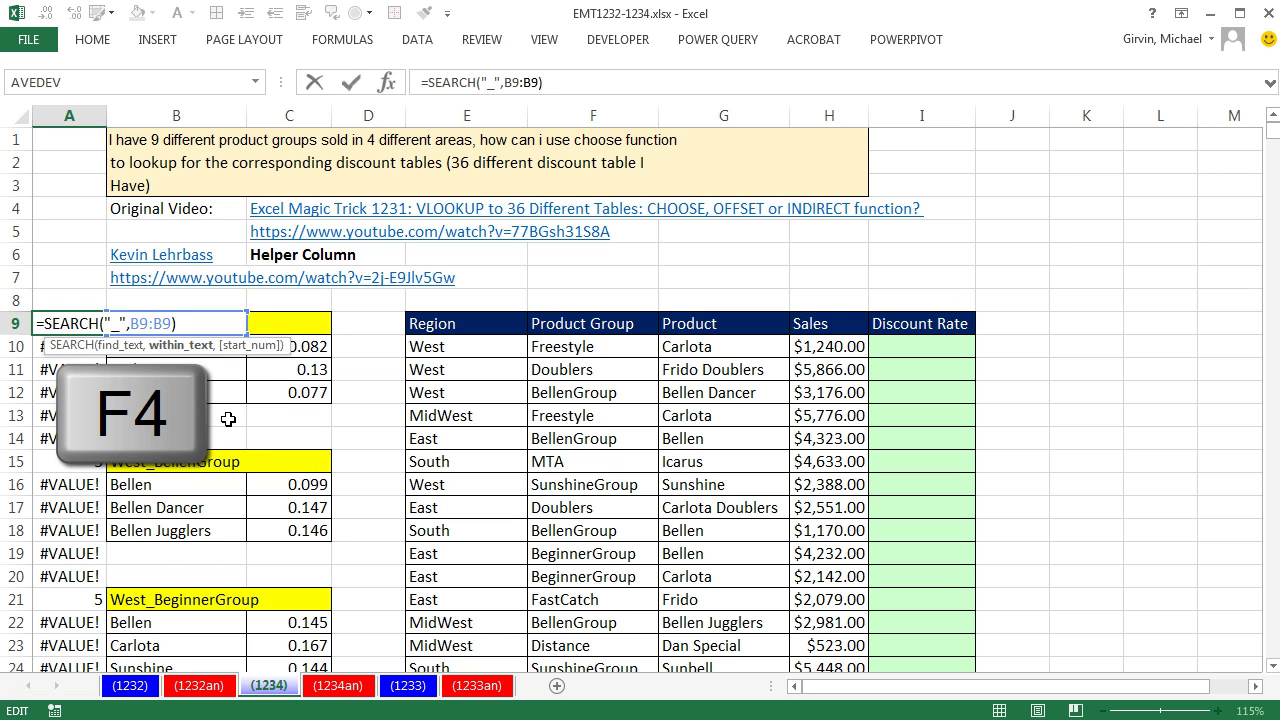
key("F4")
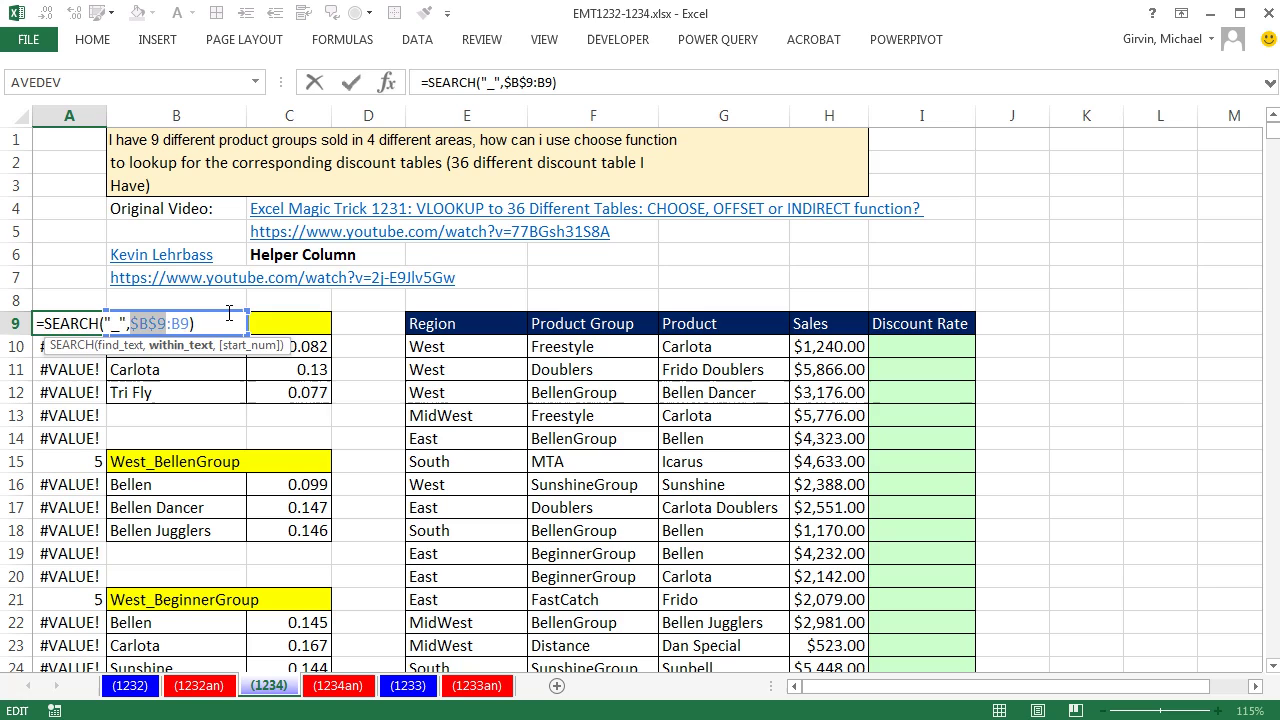
key("ctrl+Return")
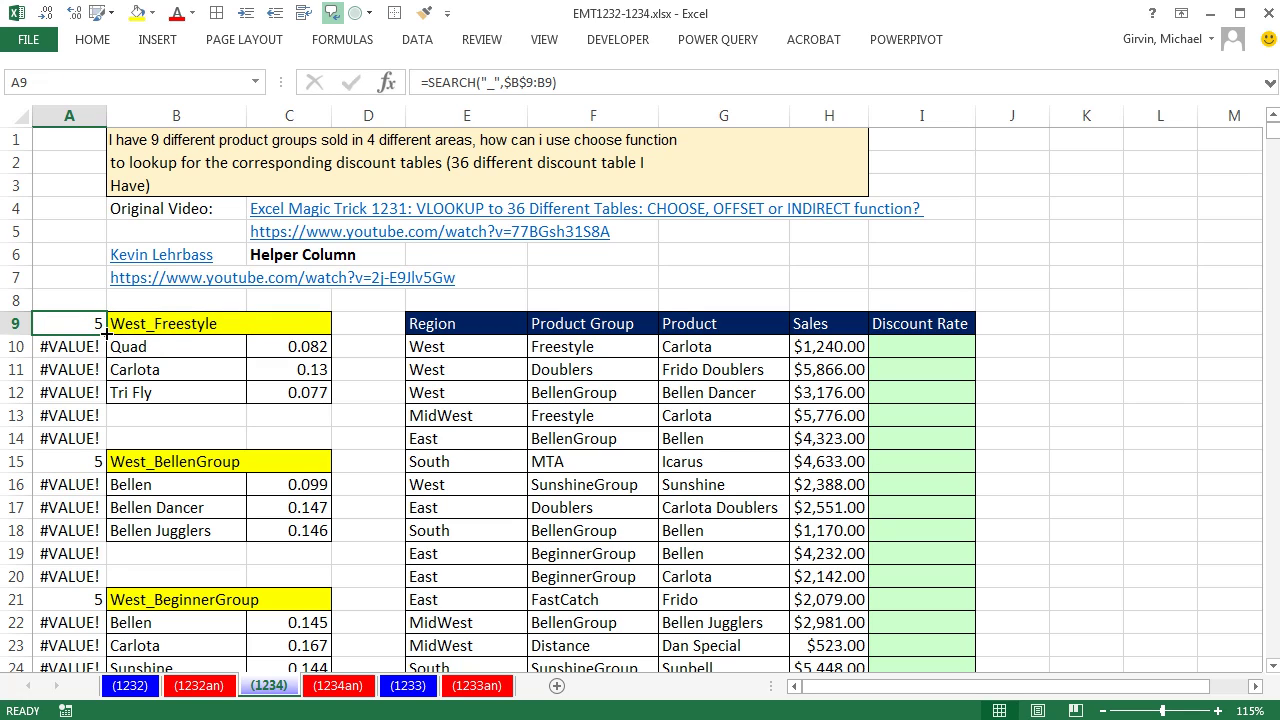
double_click(105, 335)
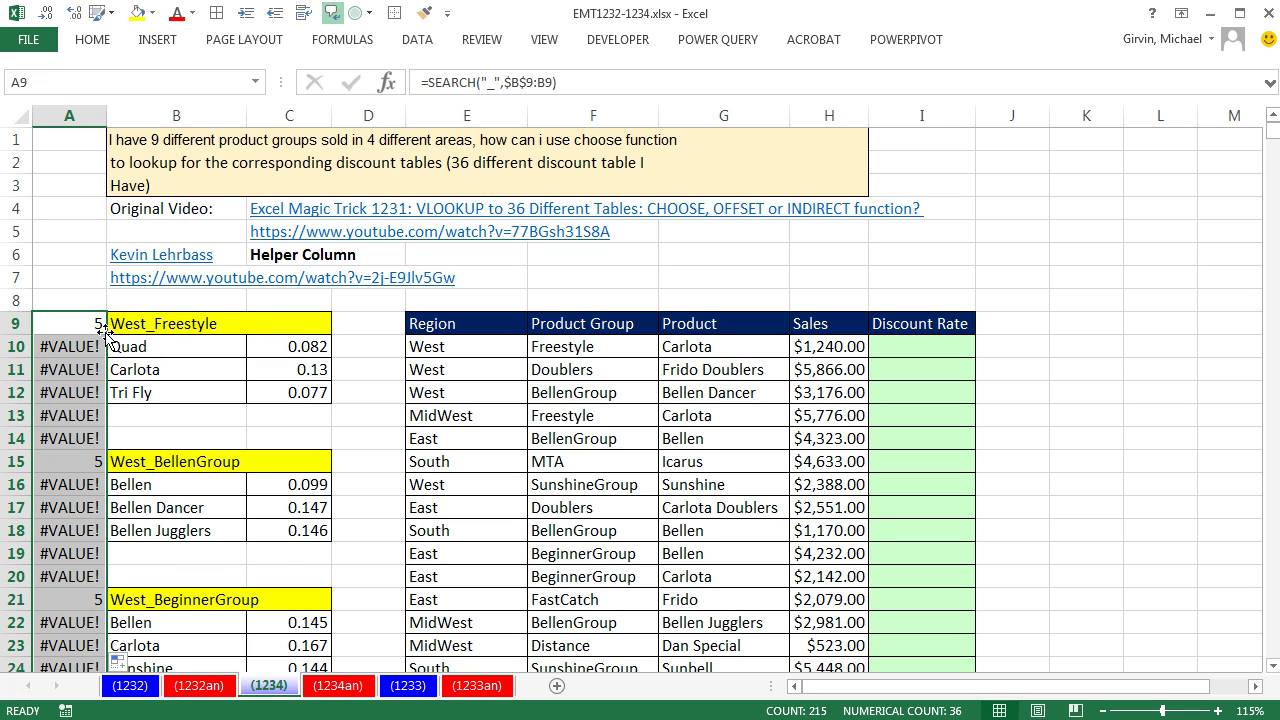
Evaluate A15's formula with F9 to reveal the array {5;#VALUE!;#VALUE!;#VALUE!;#VALUE!;#VALUE!;5}.
left_click(70, 461)
key("F2")
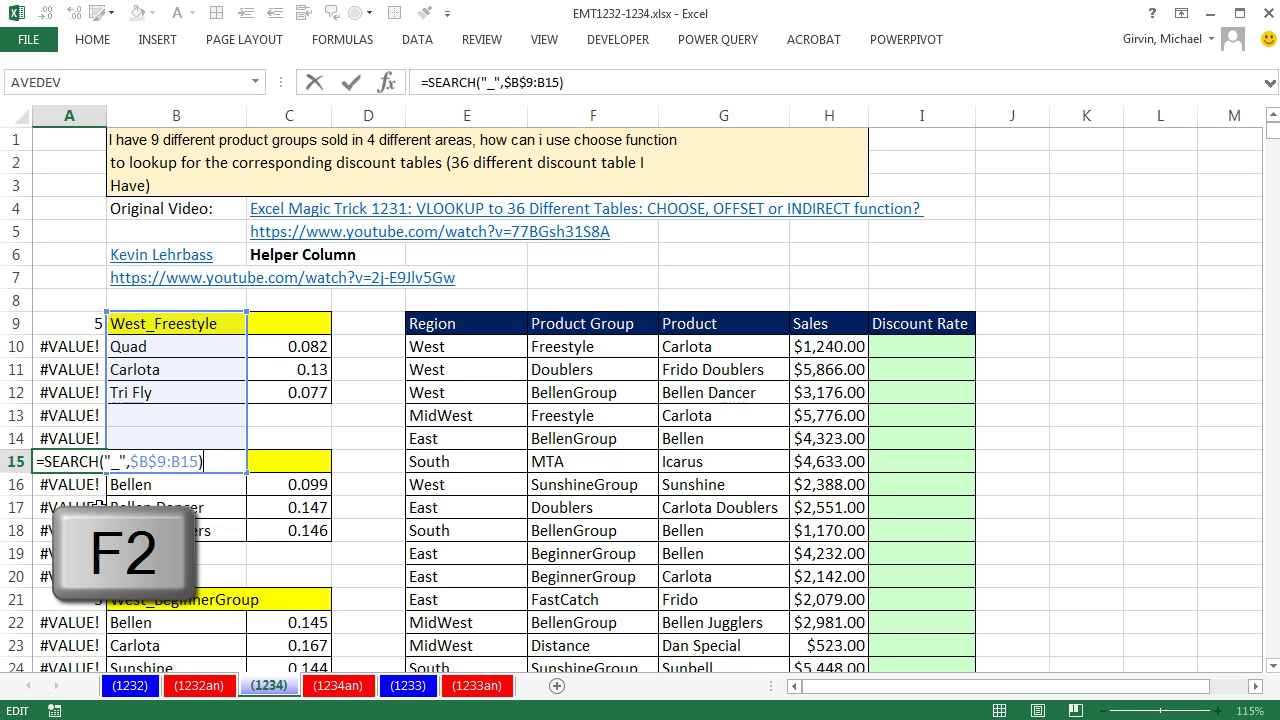
left_click_drag(206, 461, 14, 460)
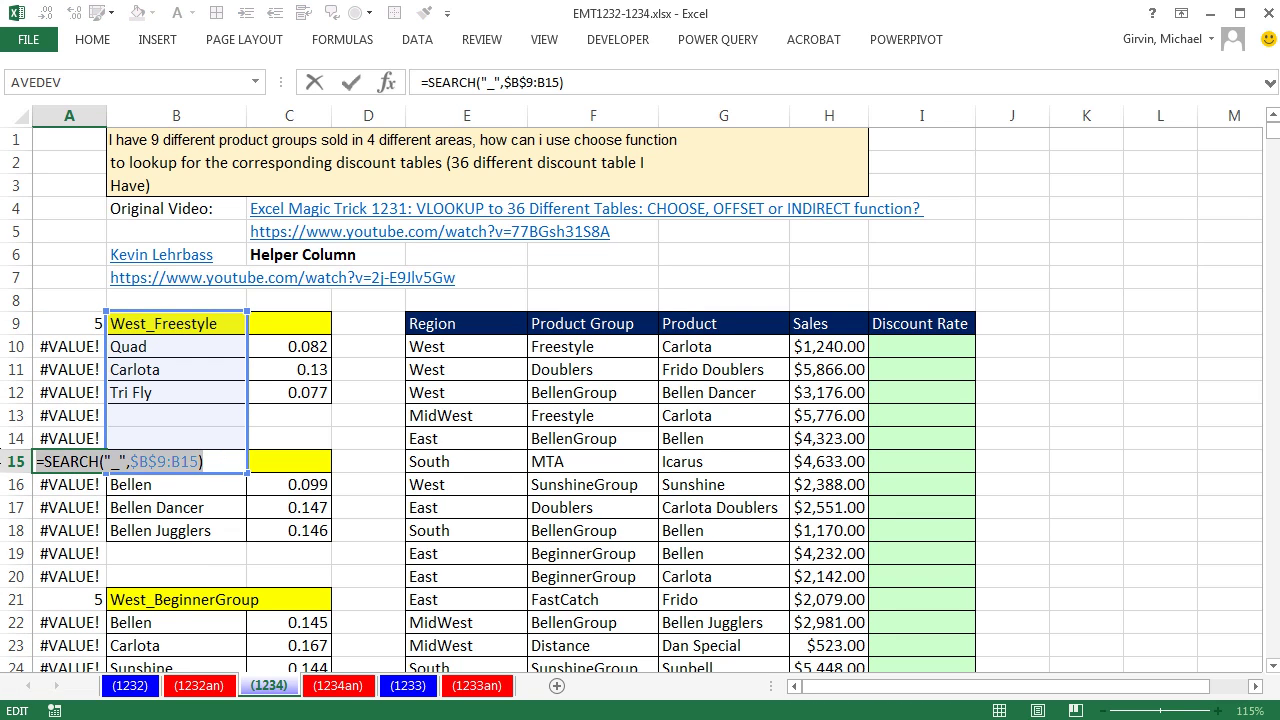
left_click(148, 462)
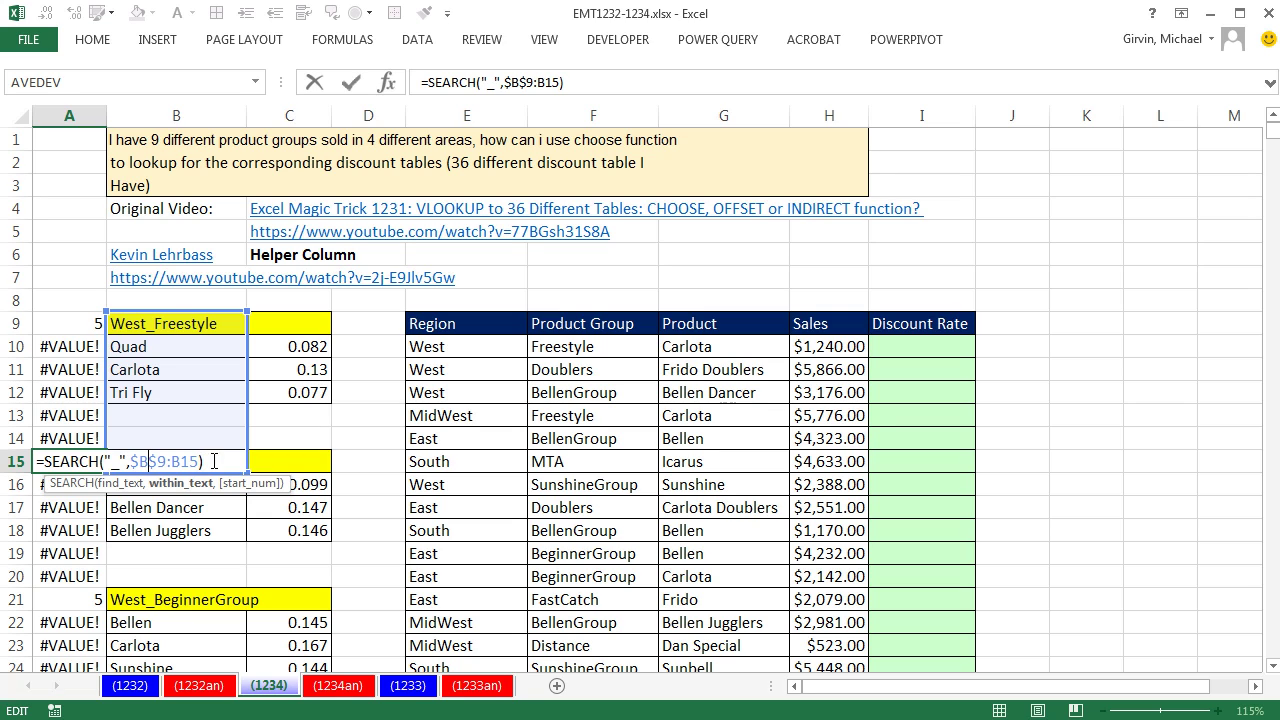
left_click_drag(213, 462, 36, 461)
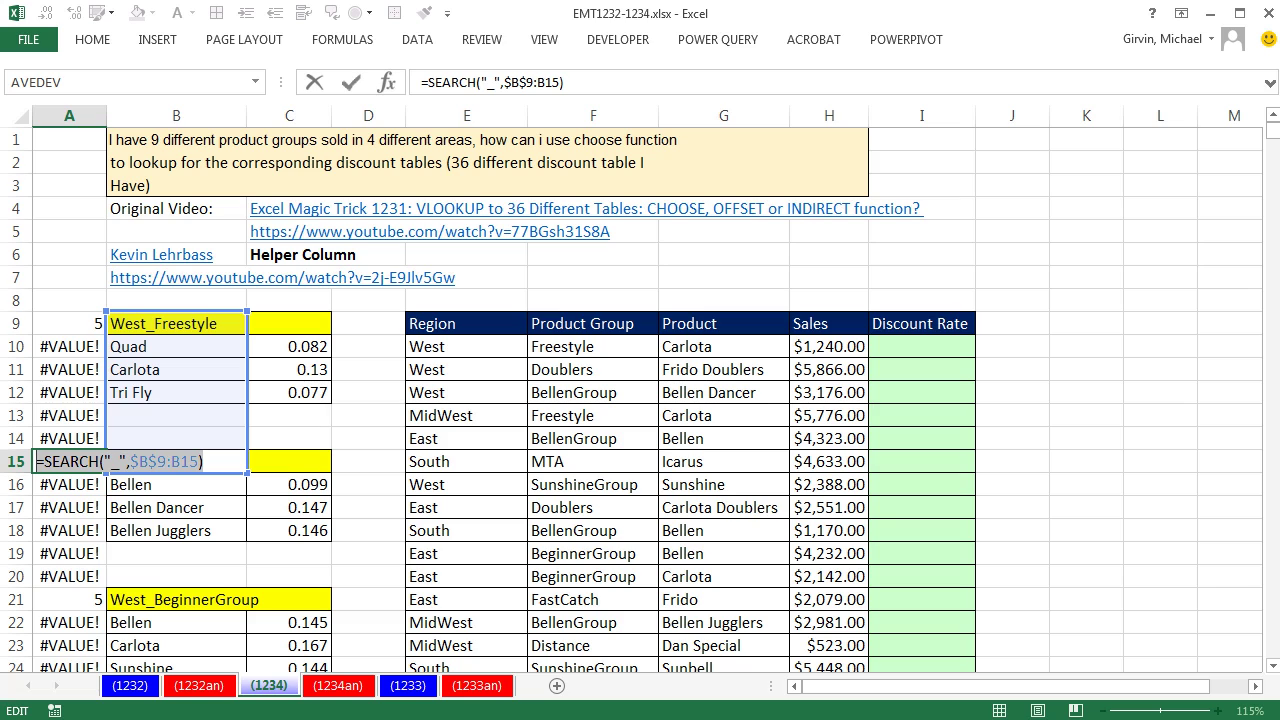
key("F9")
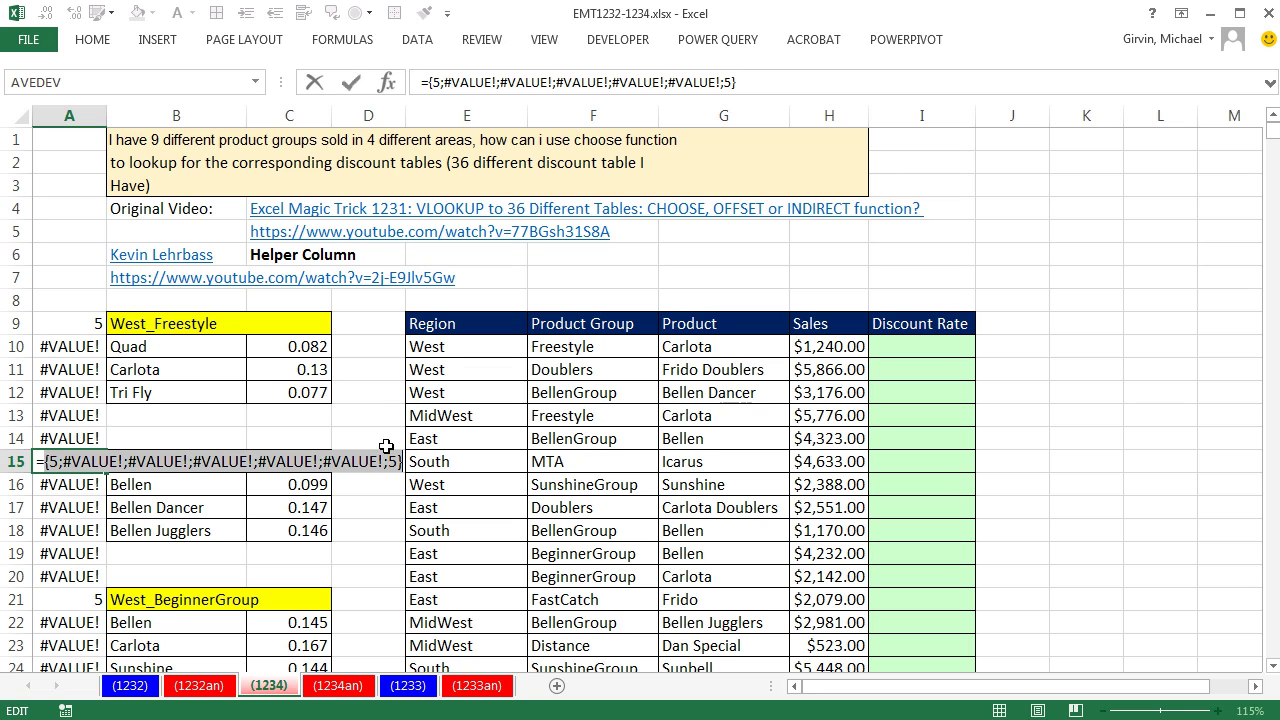
key("Escape")
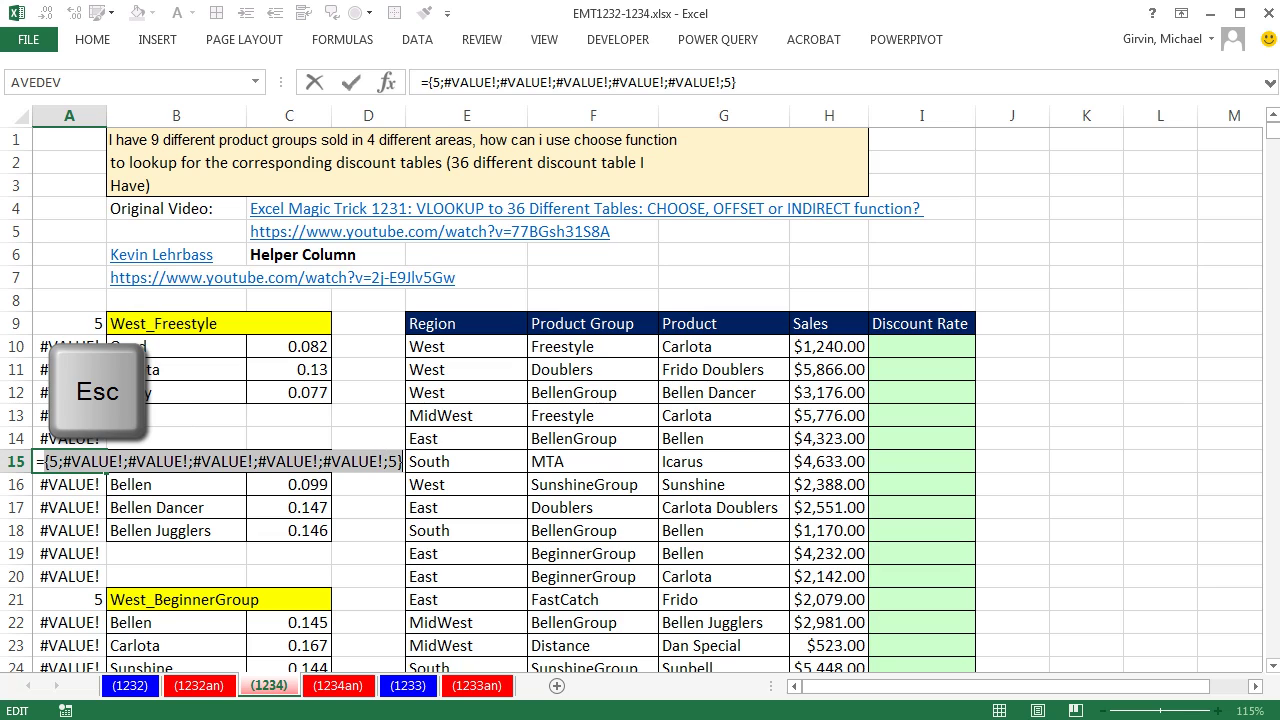
double_click(53, 323)
left_click_drag(36, 323, 294, 328)
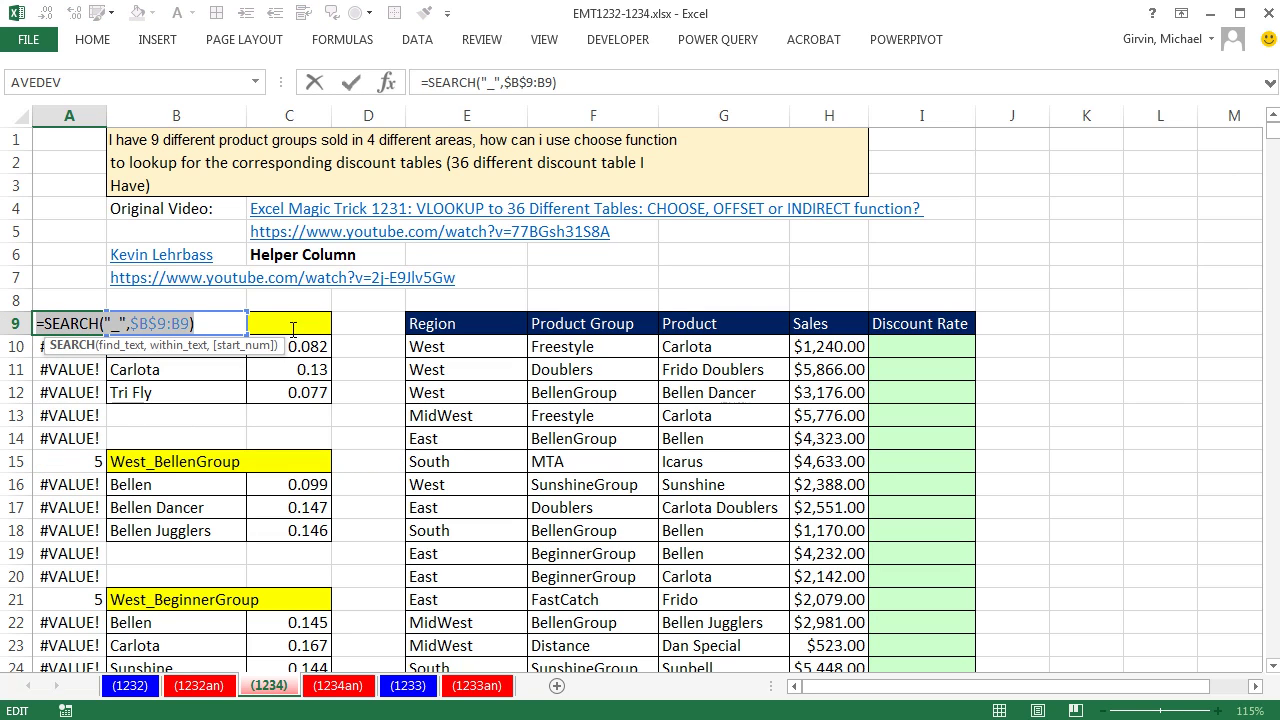
key("F9")
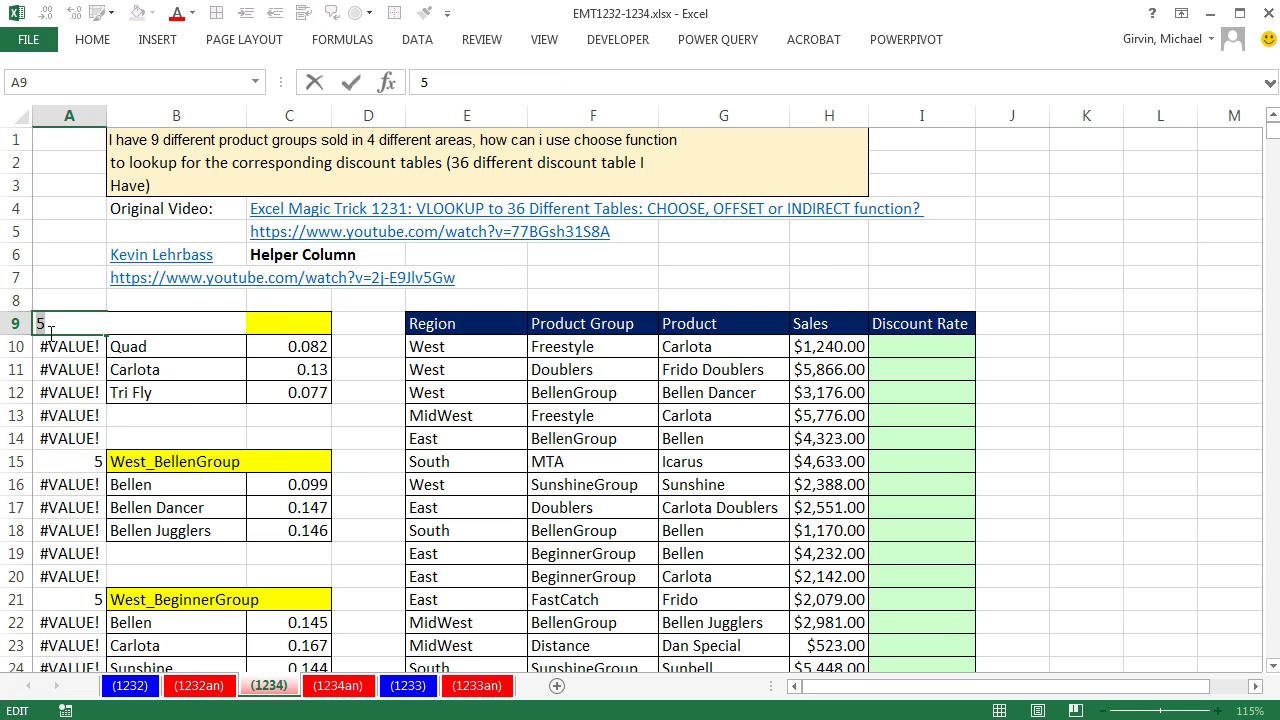
key("Escape")
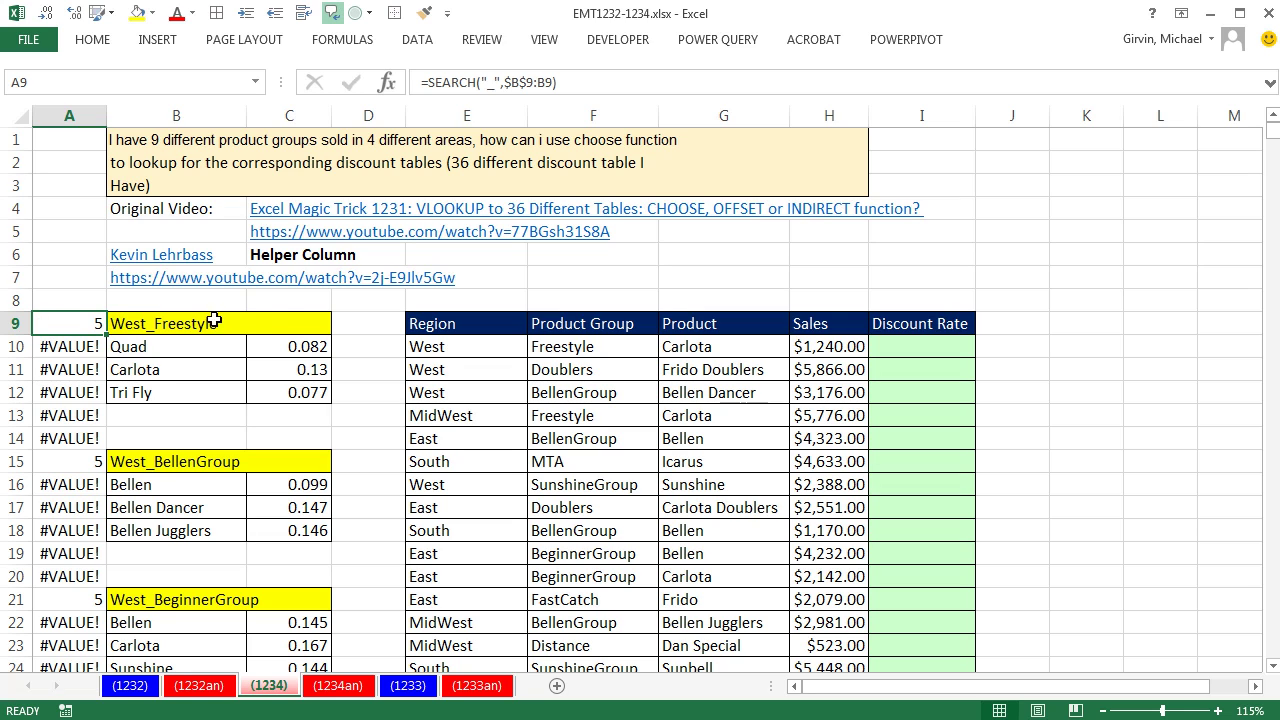
left_click(91, 459)
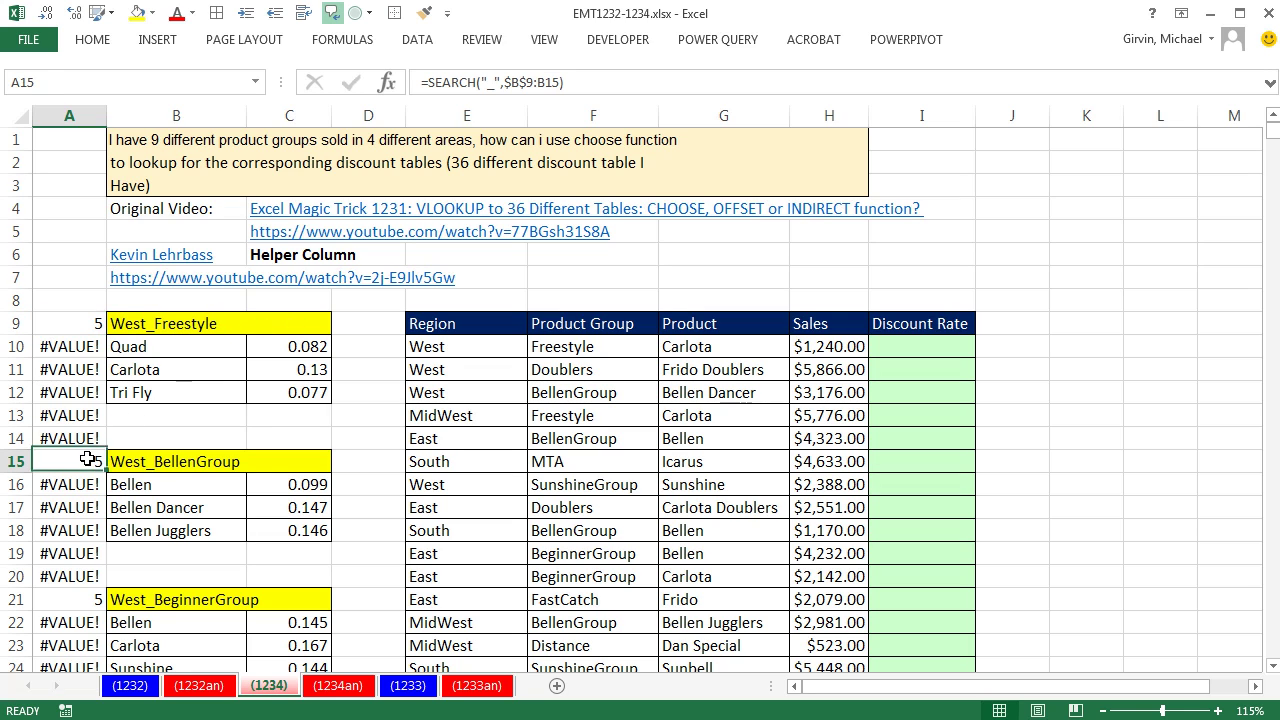
key("F2")
left_click_drag(36, 461, 350, 467)
key("F9")
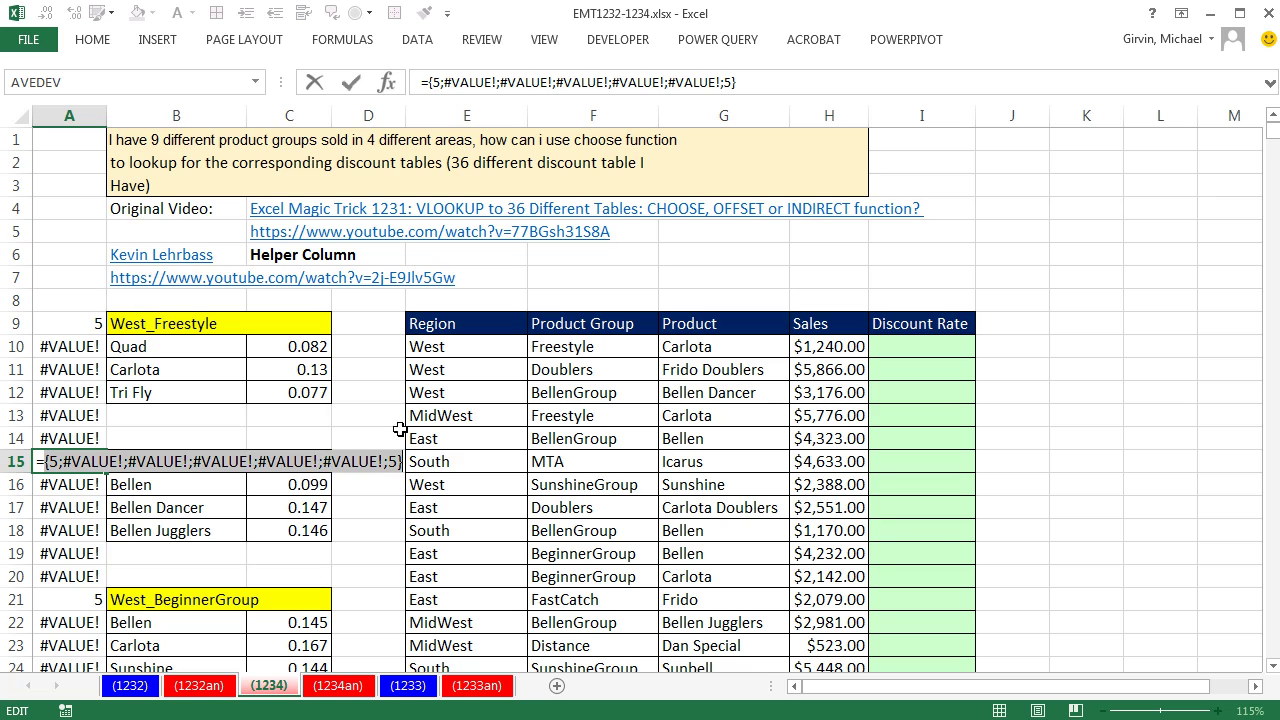
key("Escape")
double_click(81, 599)
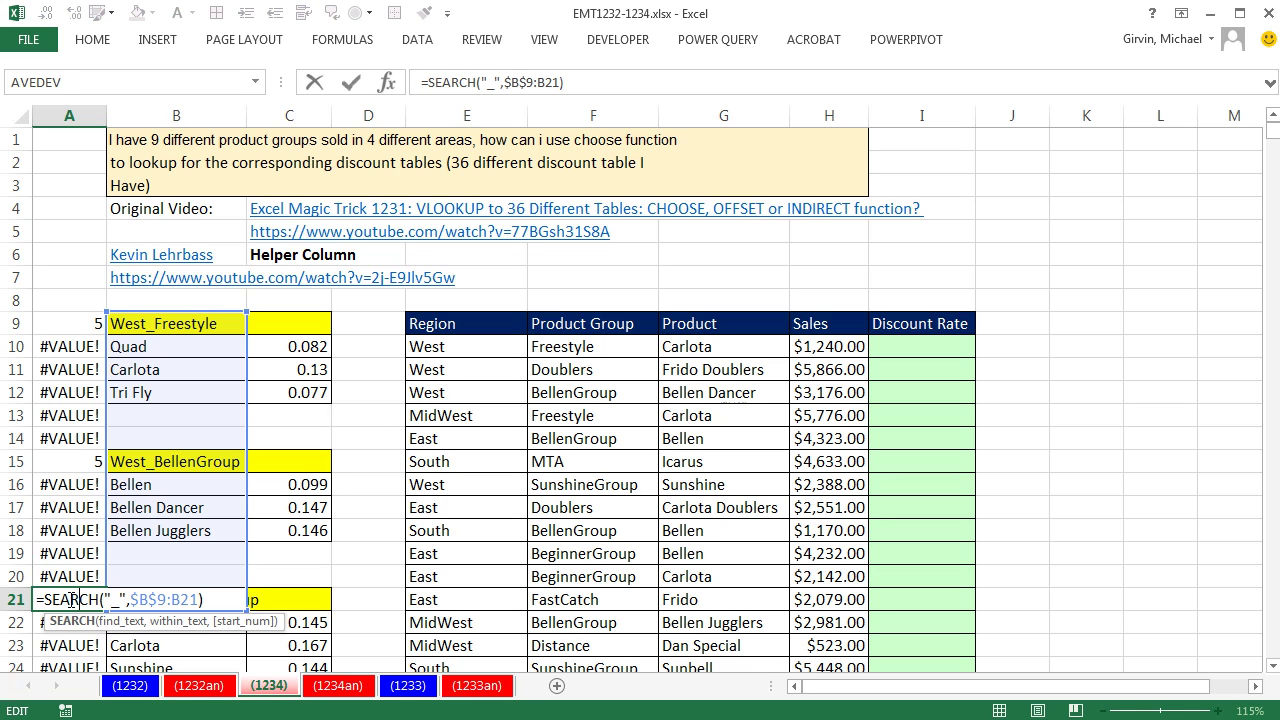
left_click_drag(36, 599, 256, 596)
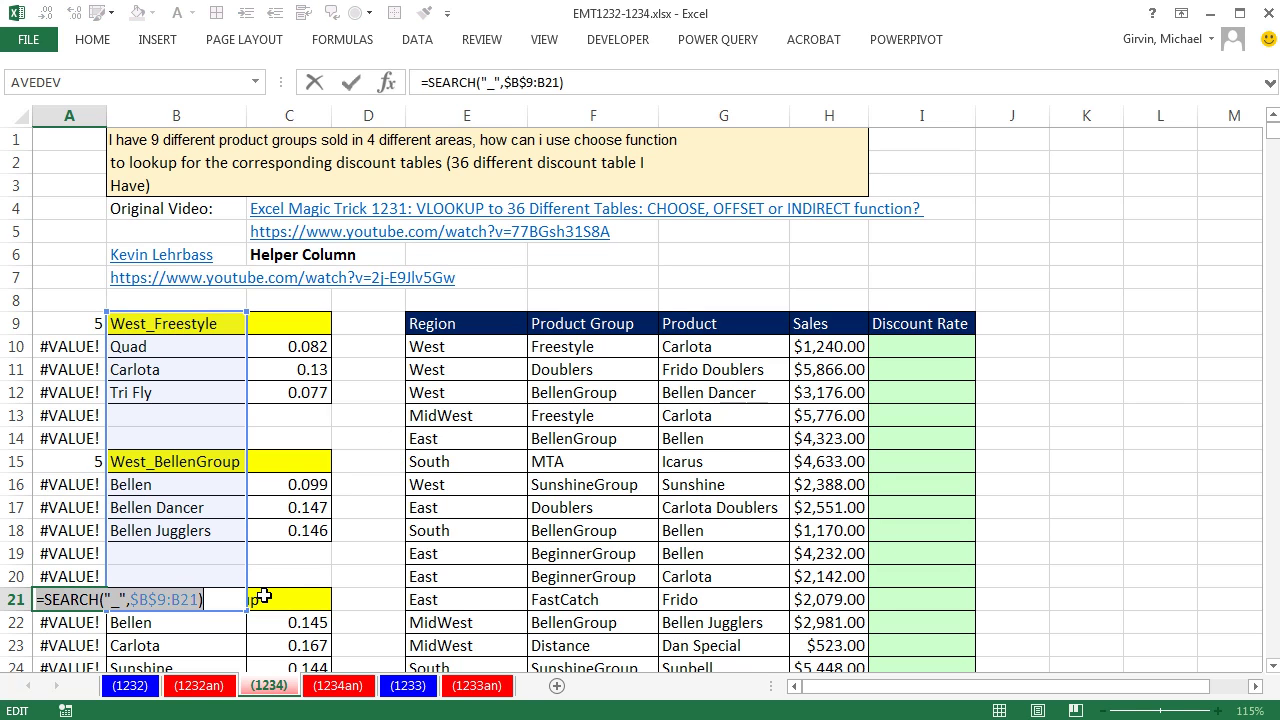
key("F9")
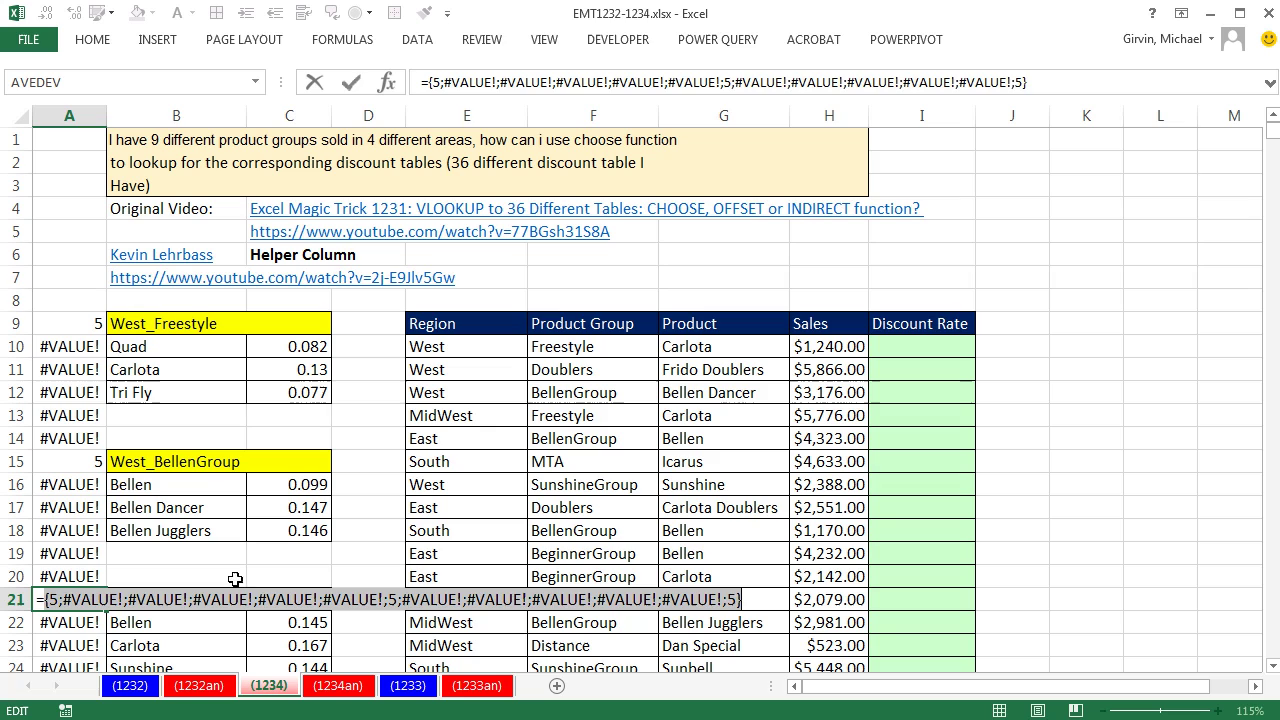
key("Escape")
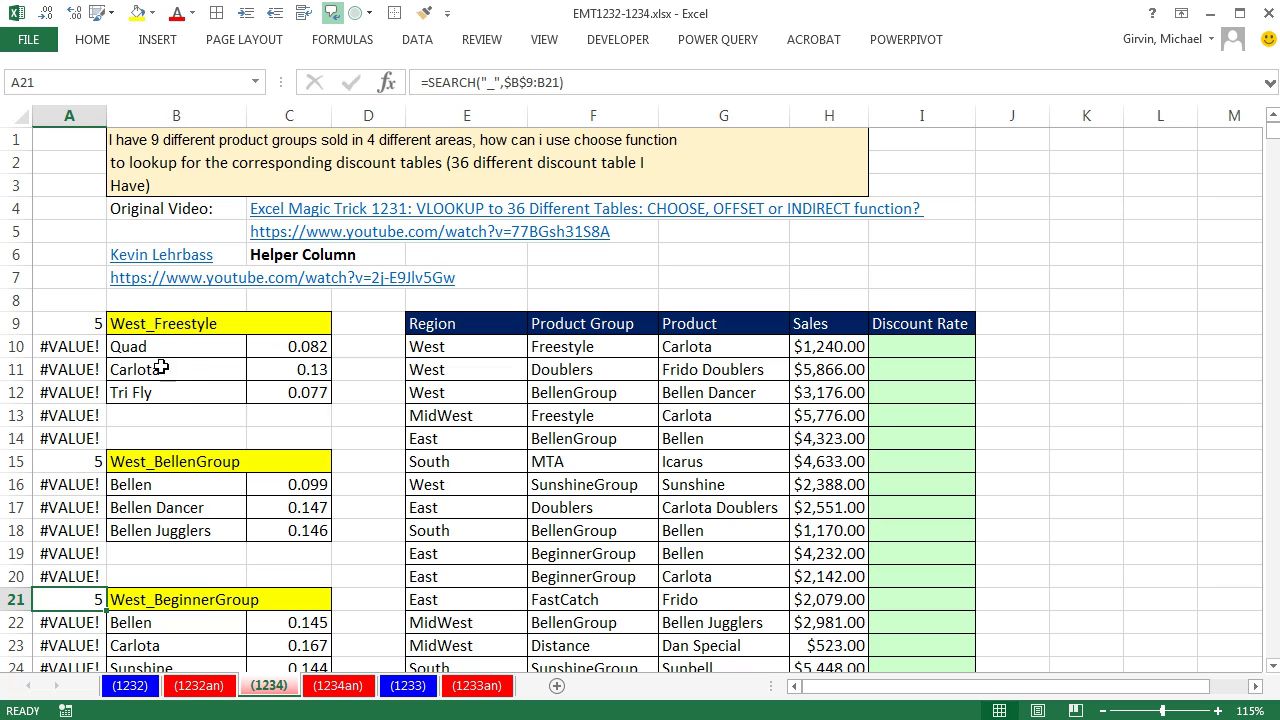
left_click(90, 324)
Wrap A9's SEARCH formula in LOOKUP, using 2^15 as the lookup value.
double_click(90, 324)
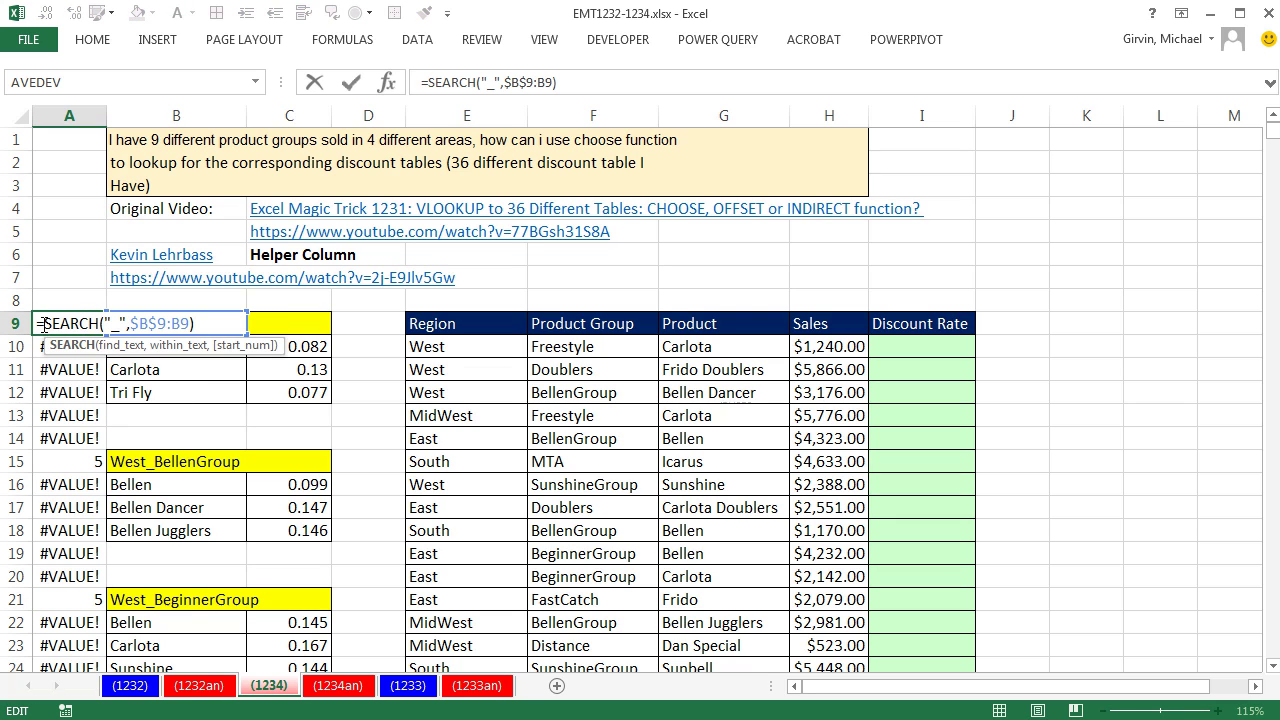
left_click(45, 323)
type("looku")
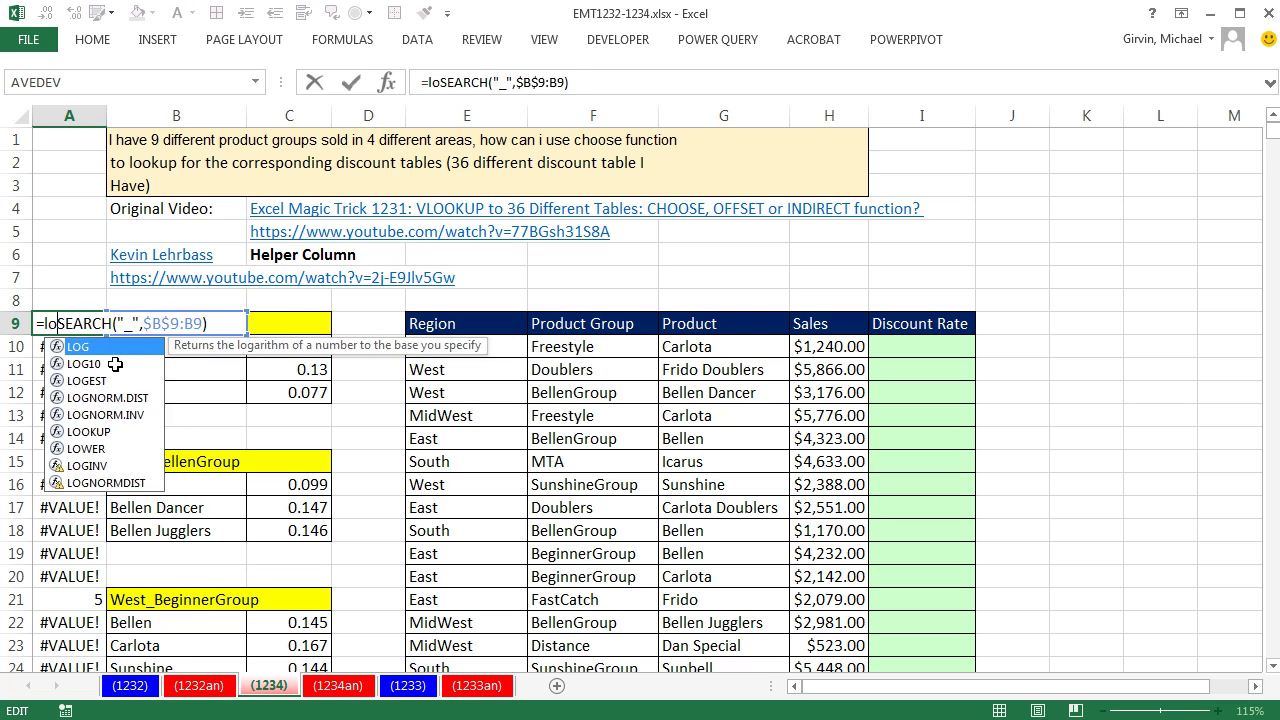
key("Tab")
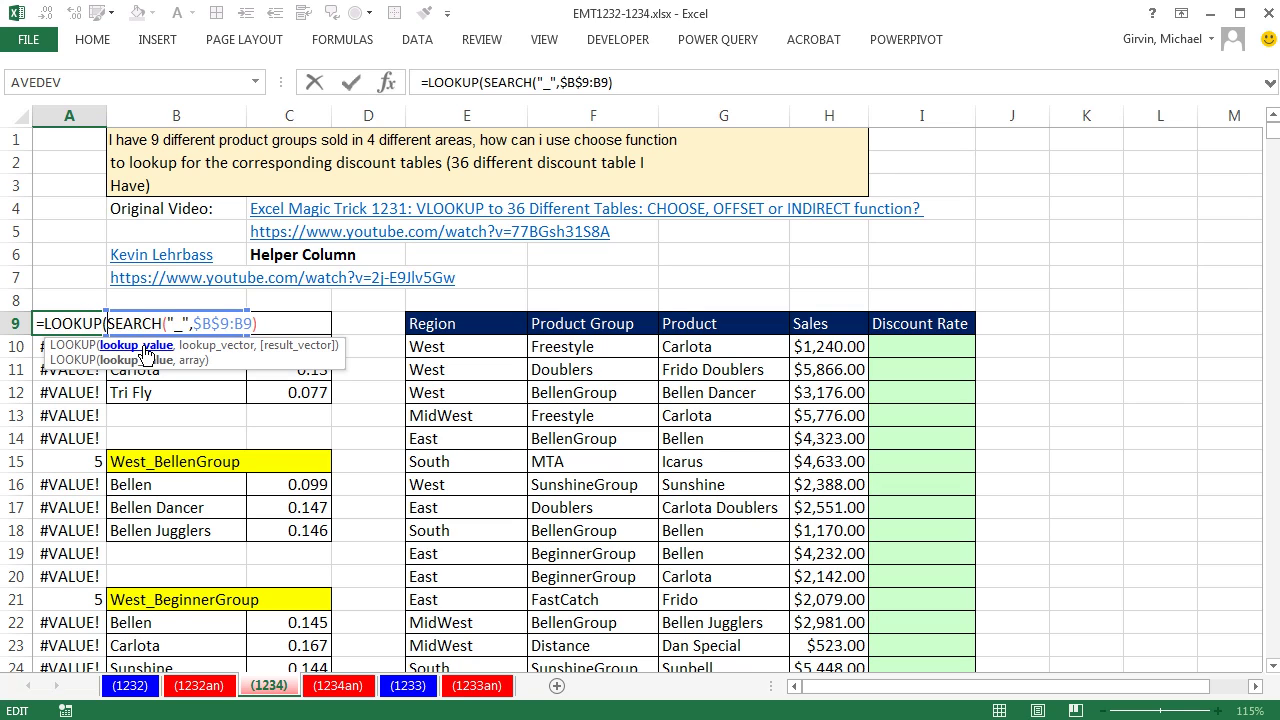
type(",")
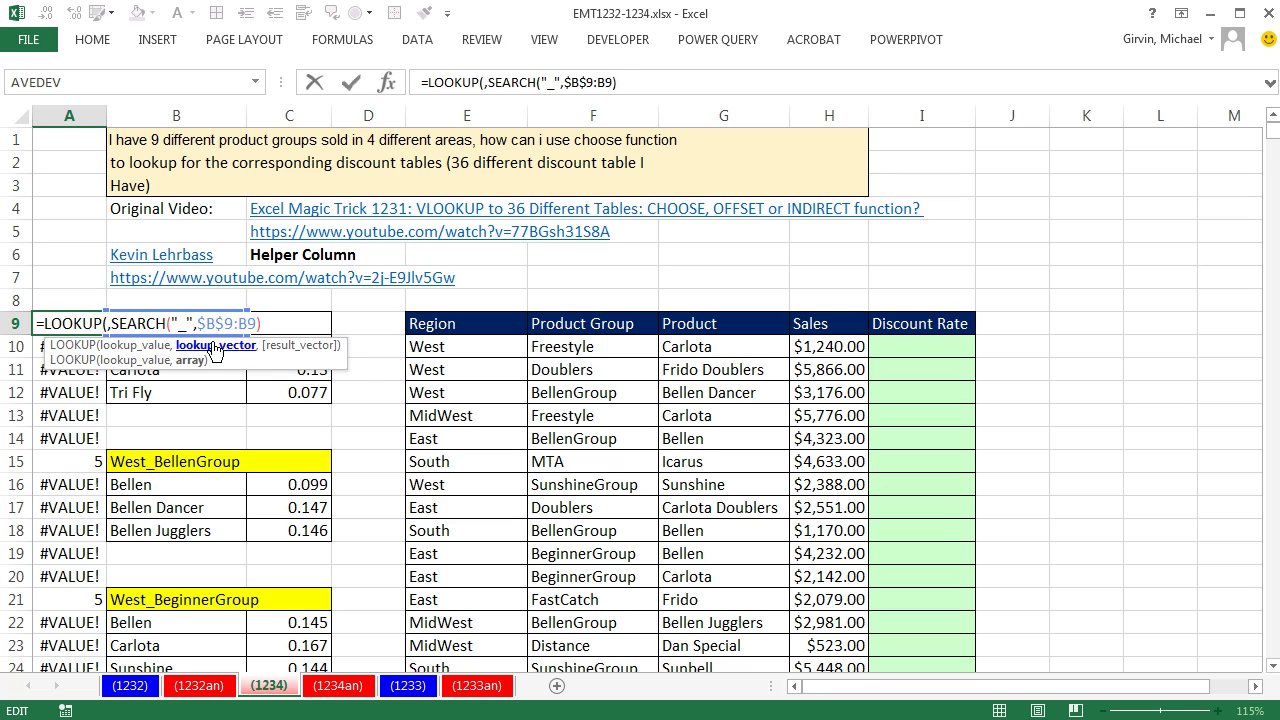
left_click(216, 346)
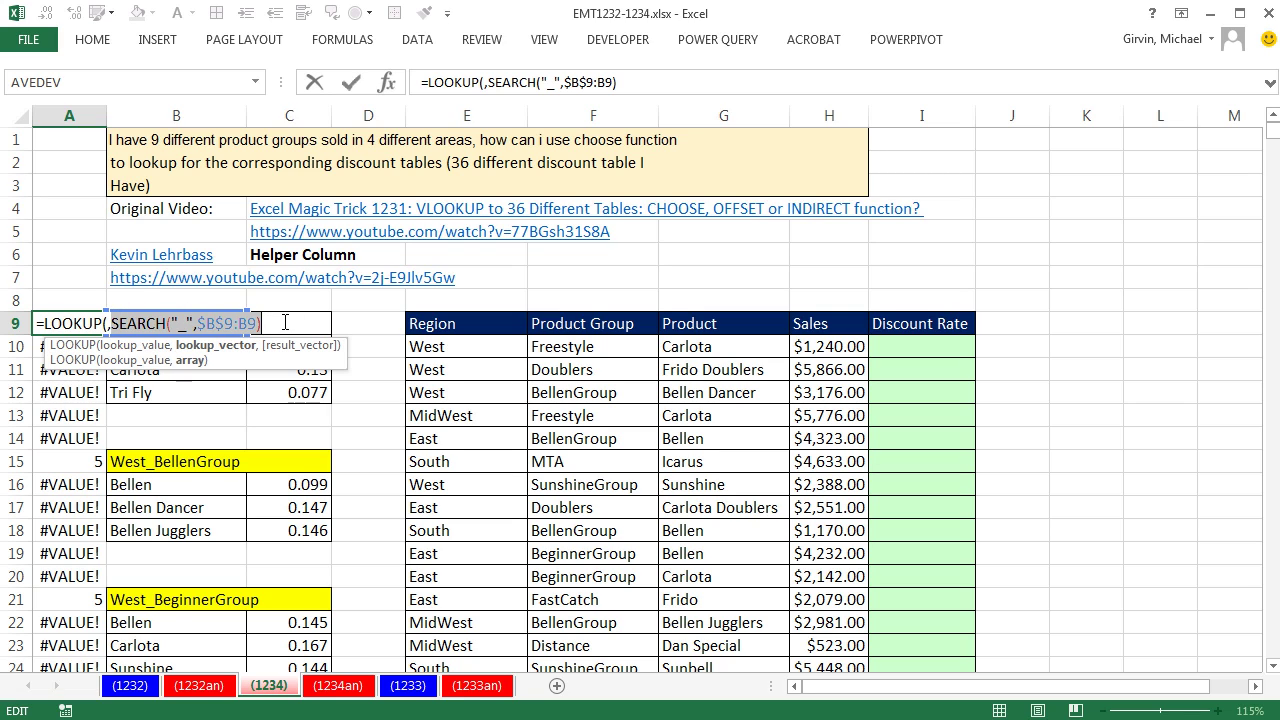
left_click(285, 322)
type(",")
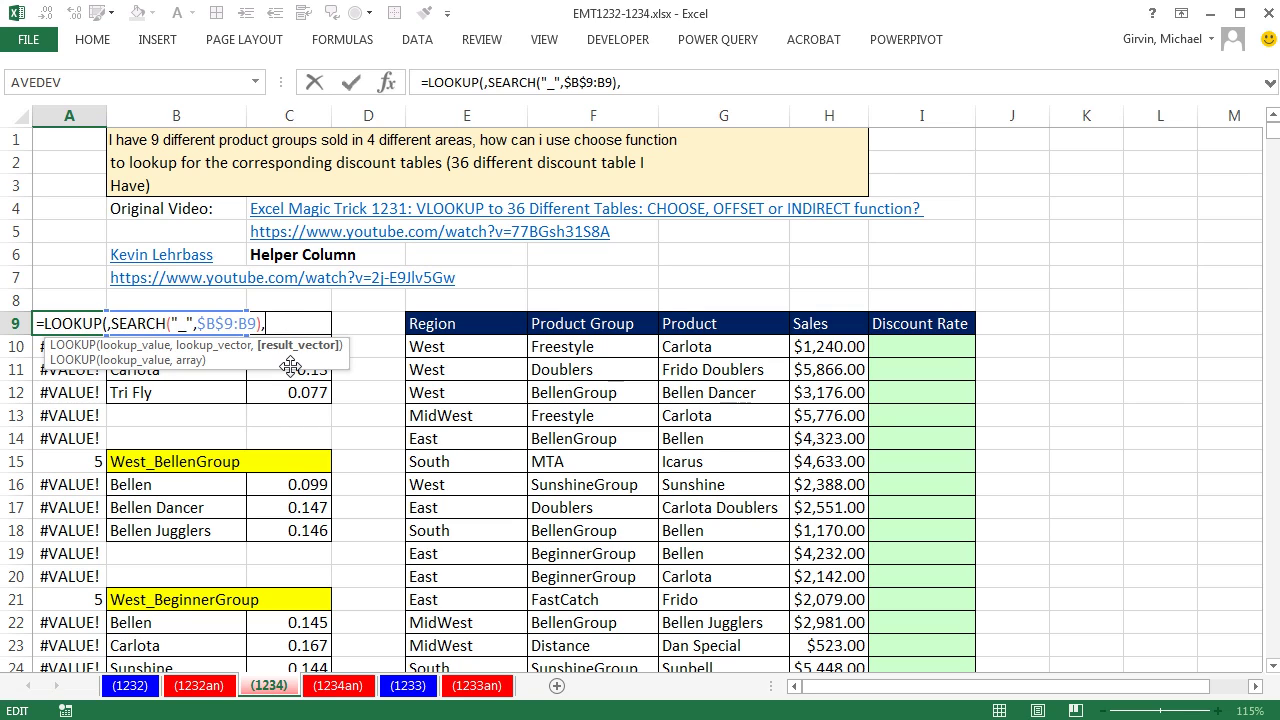
left_click(107, 324)
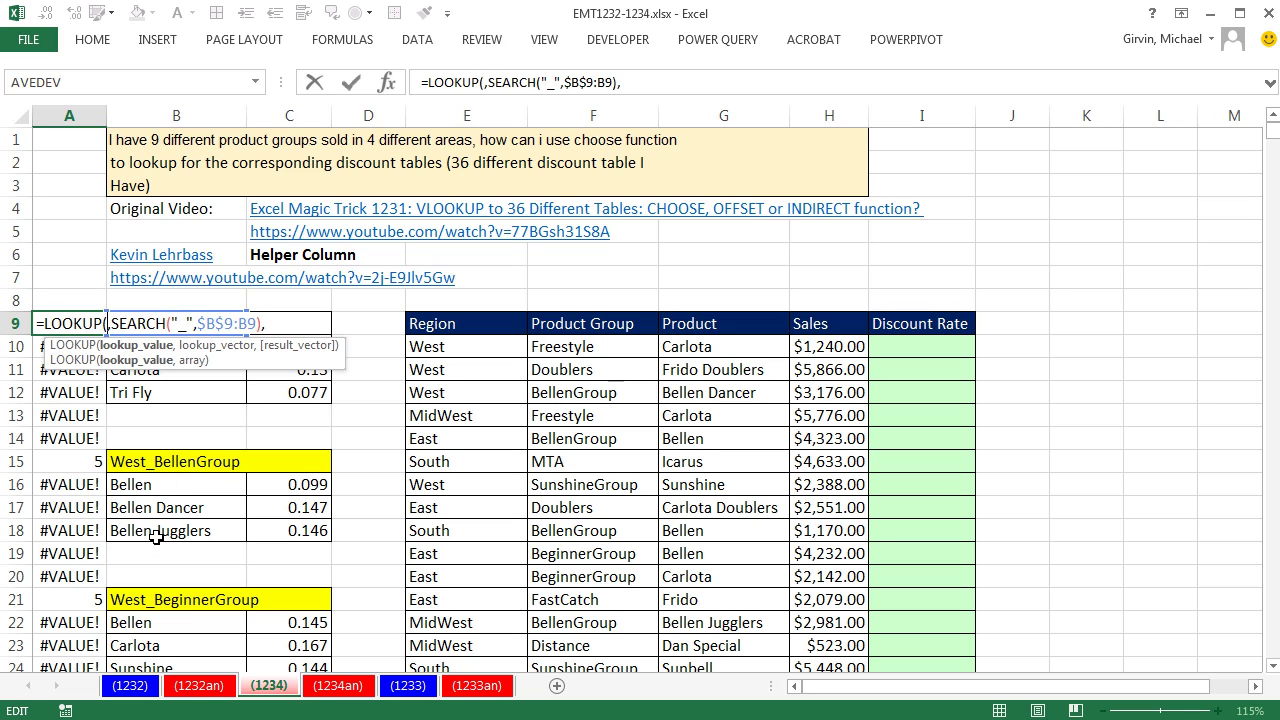
type("2^")
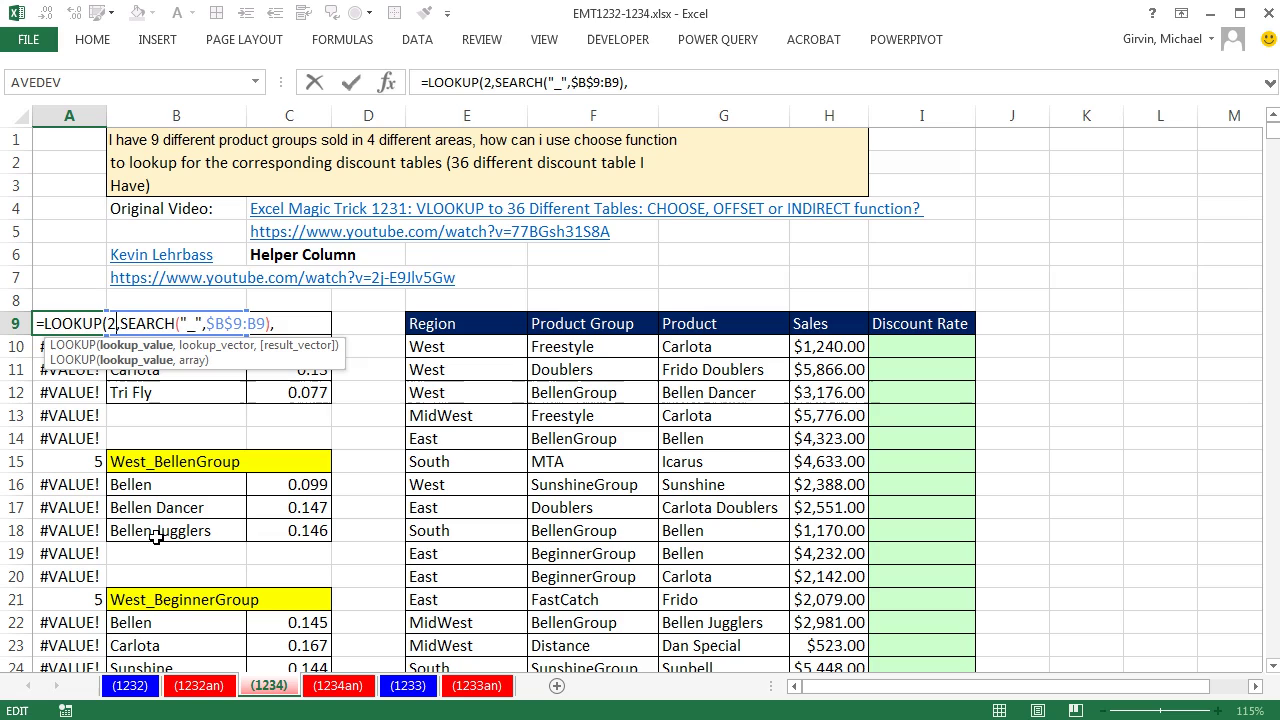
type("15")
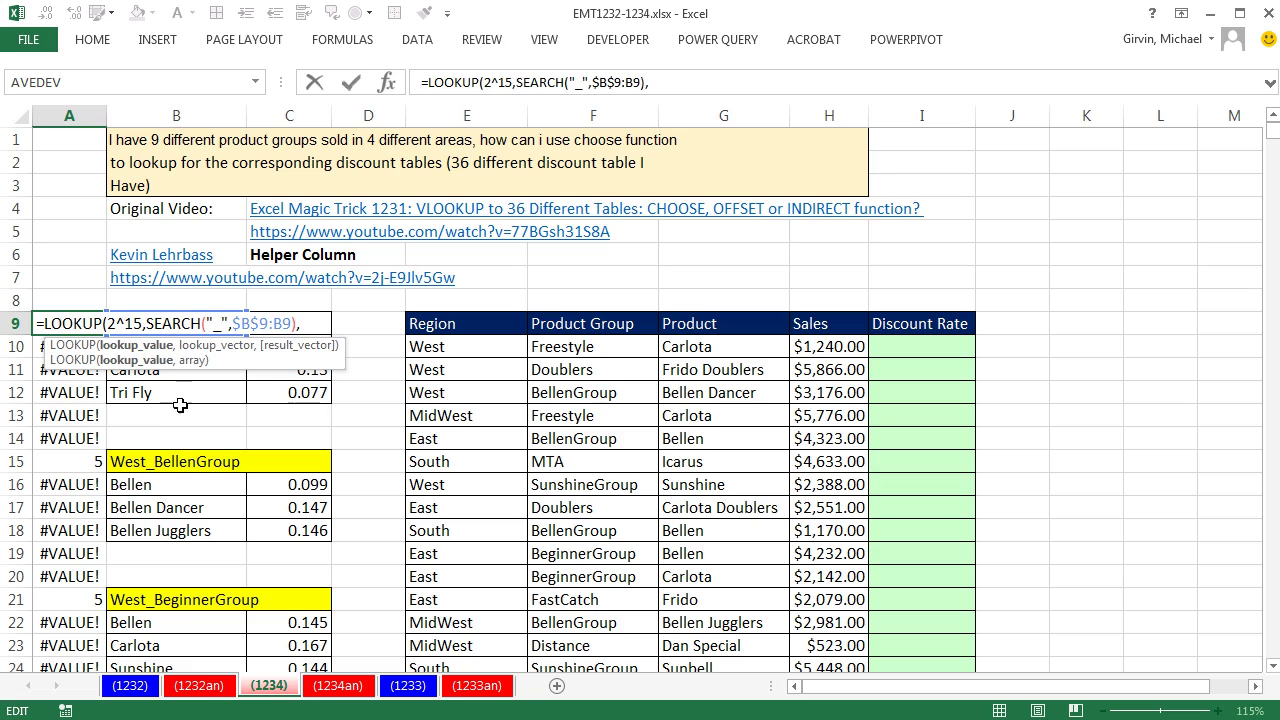
Add $B$9:B9 as LOOKUP's result vector, copied from the SEARCH argument.
left_click(136, 350)
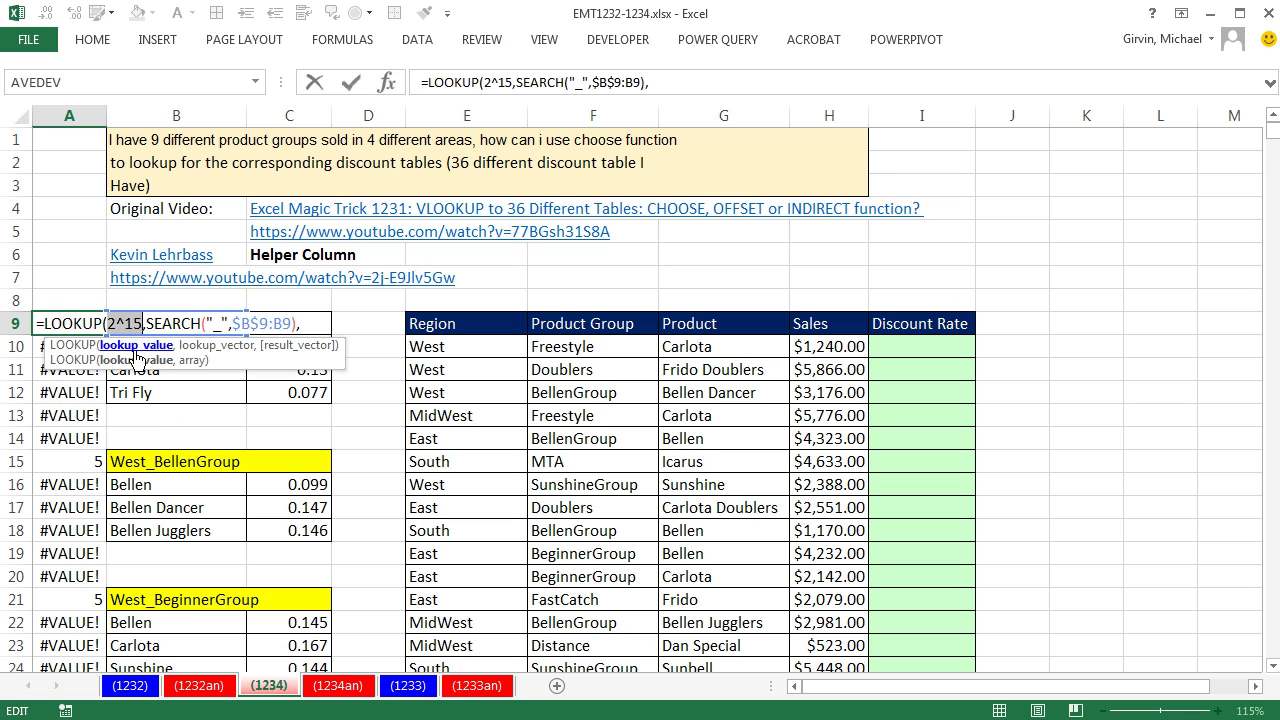
left_click(213, 347)
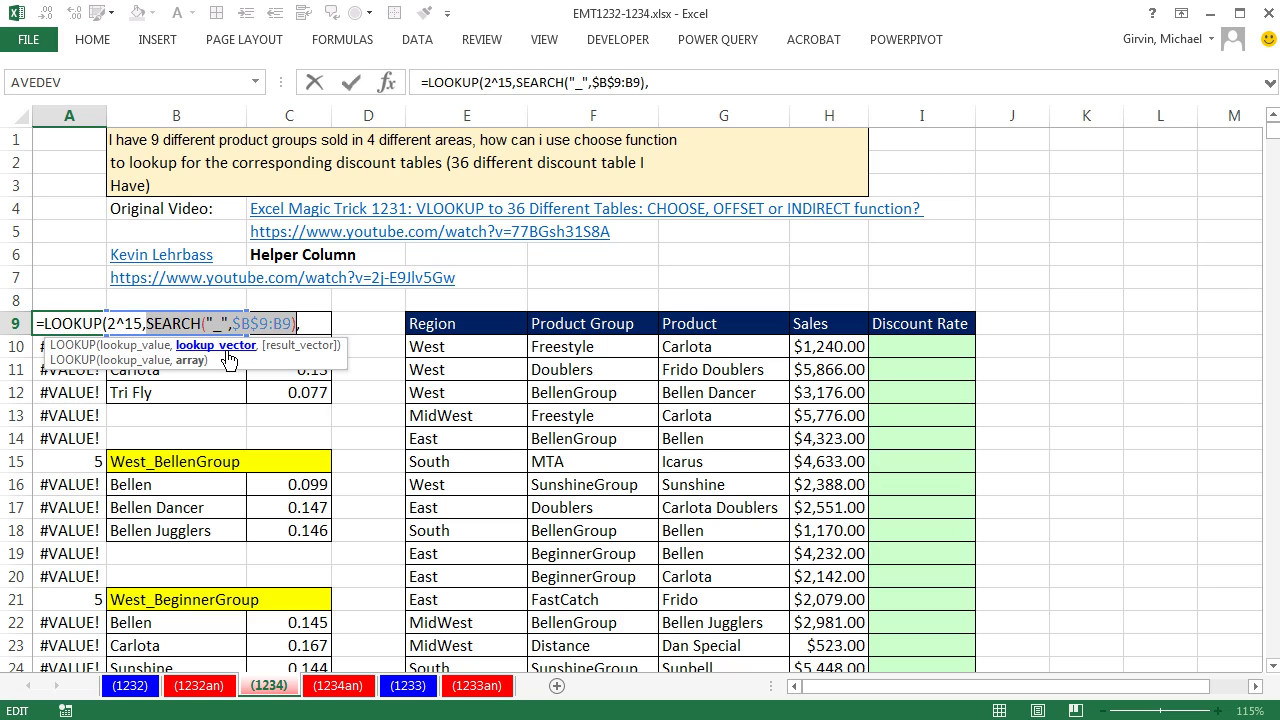
left_click(148, 347)
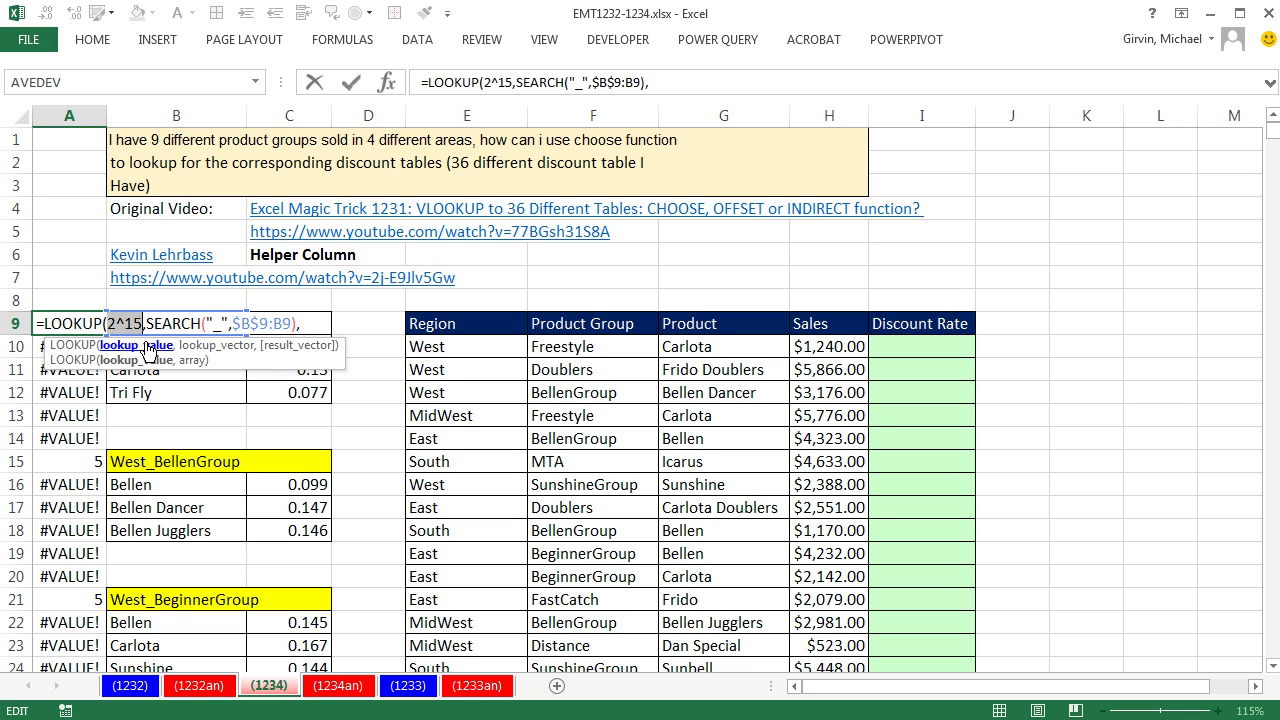
left_click(220, 346)
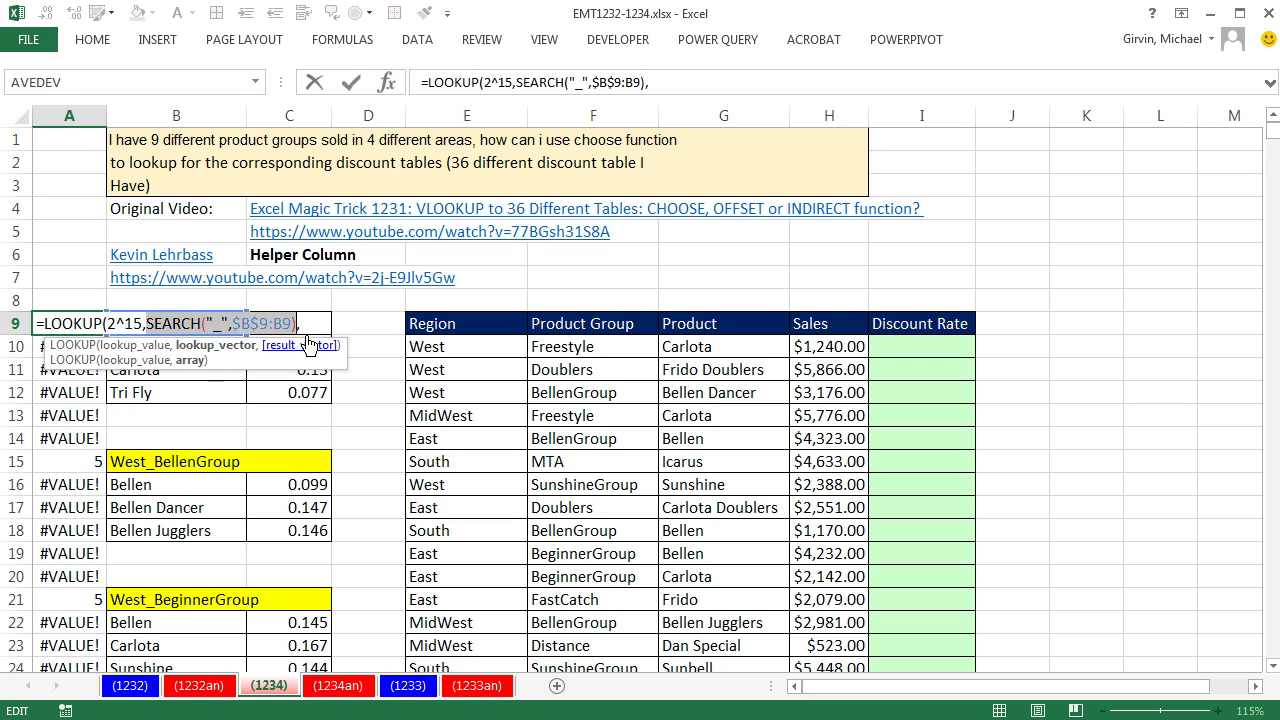
left_click(270, 347)
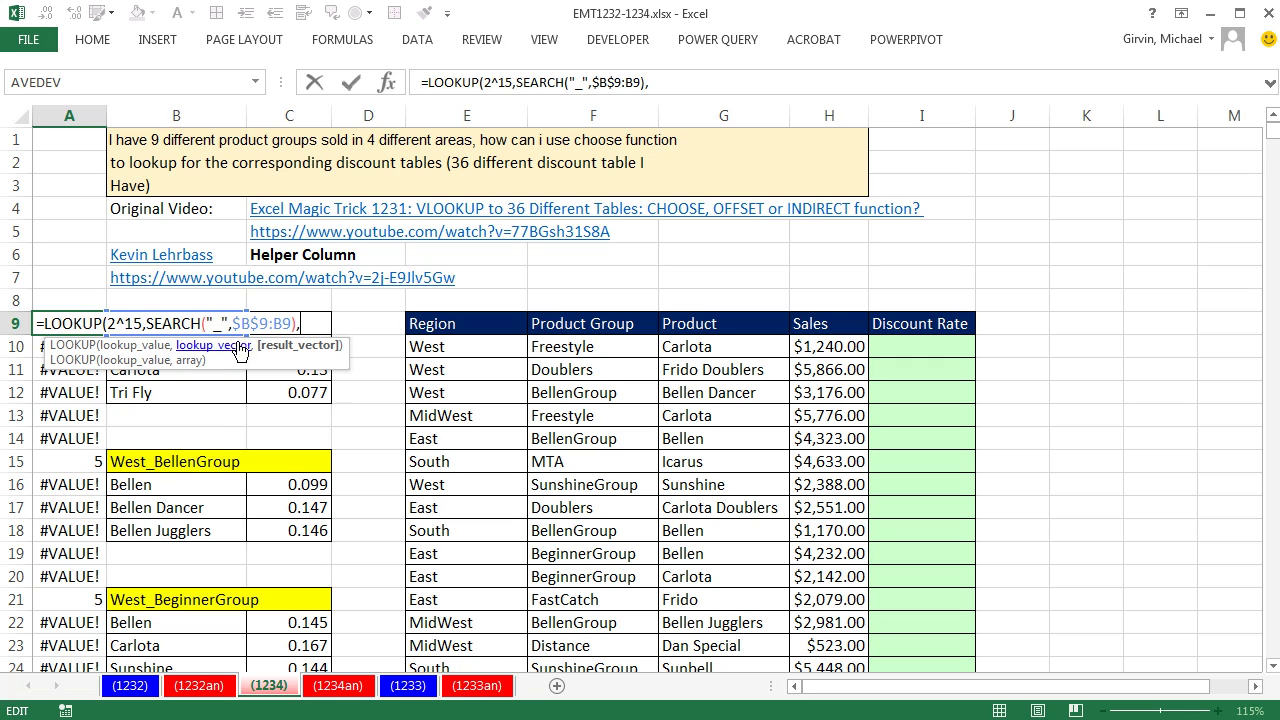
left_click_drag(236, 323, 292, 323)
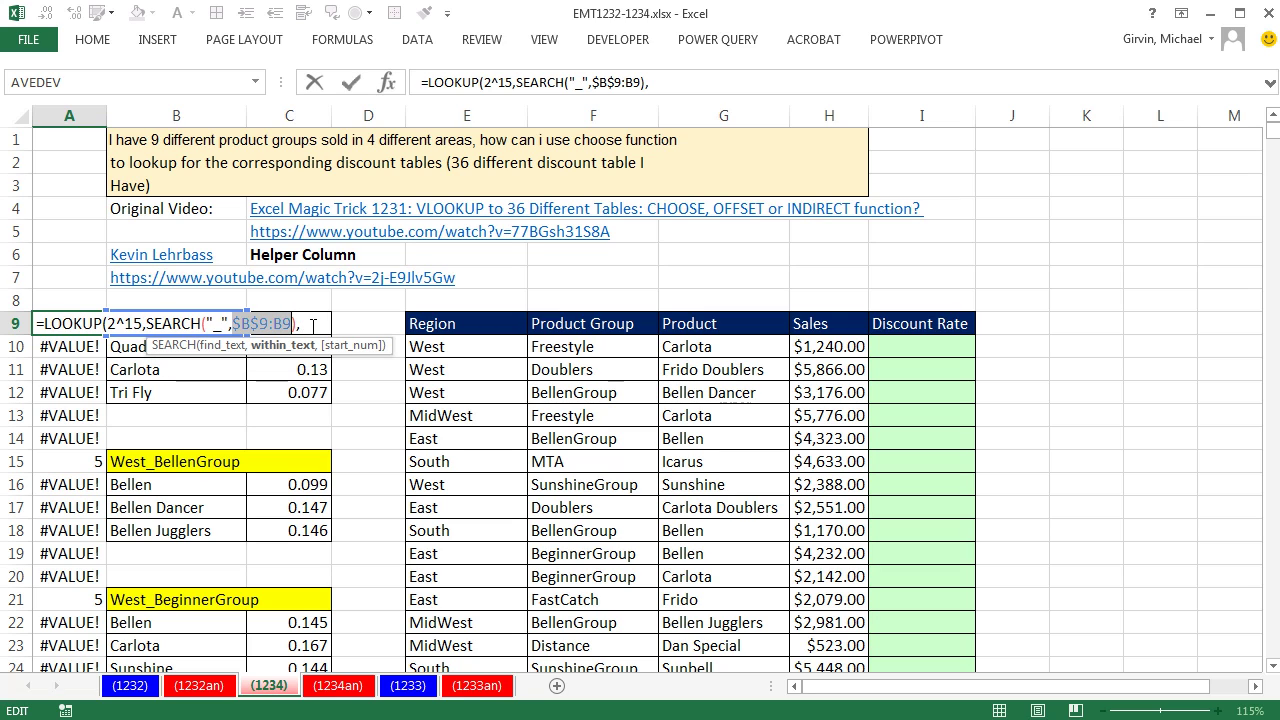
key("ctrl+c")
left_click(313, 325)
key("ctrl+v")
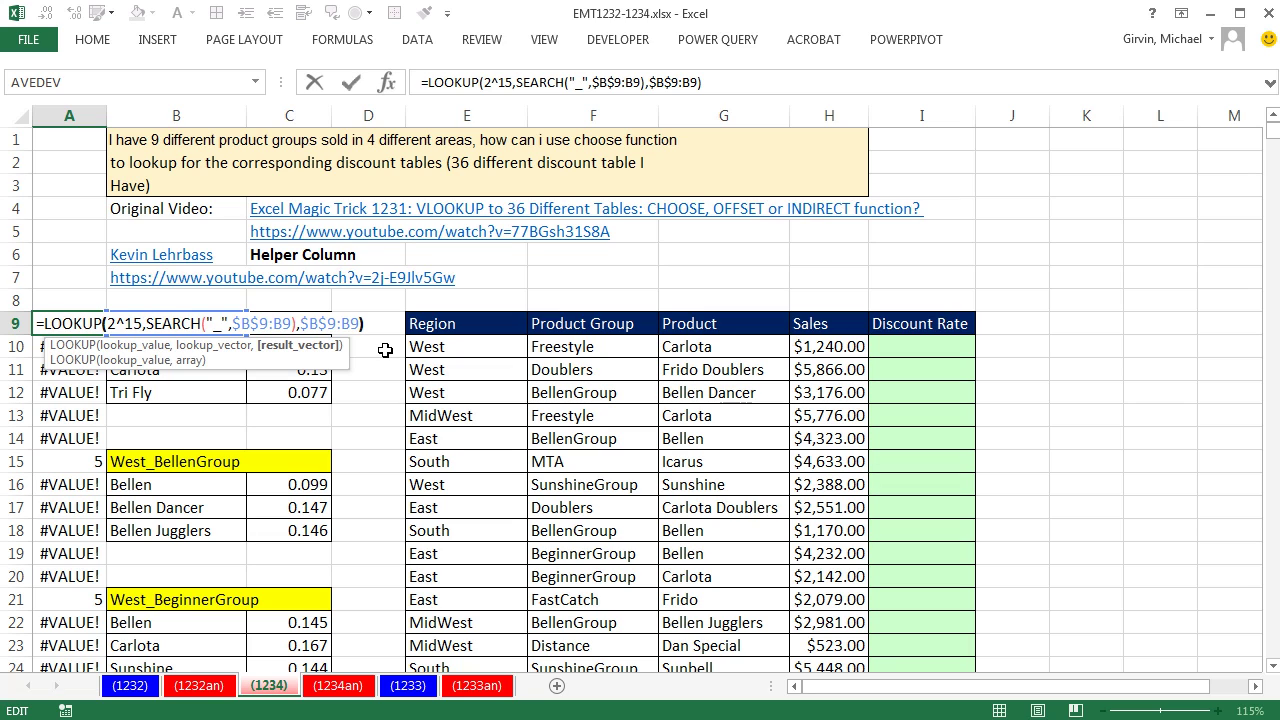
Commit A9's LOOKUP formula, fill it down column A, and autofit column A.
key("ctrl+Return")
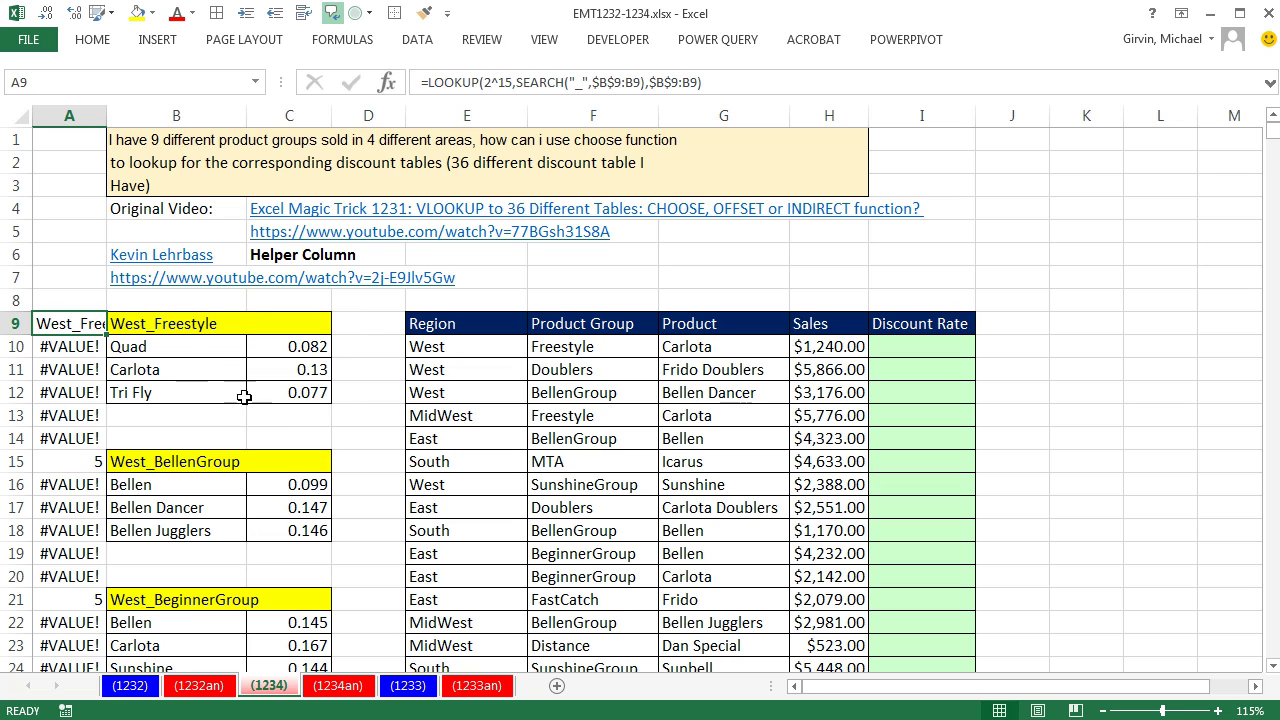
double_click(107, 336)
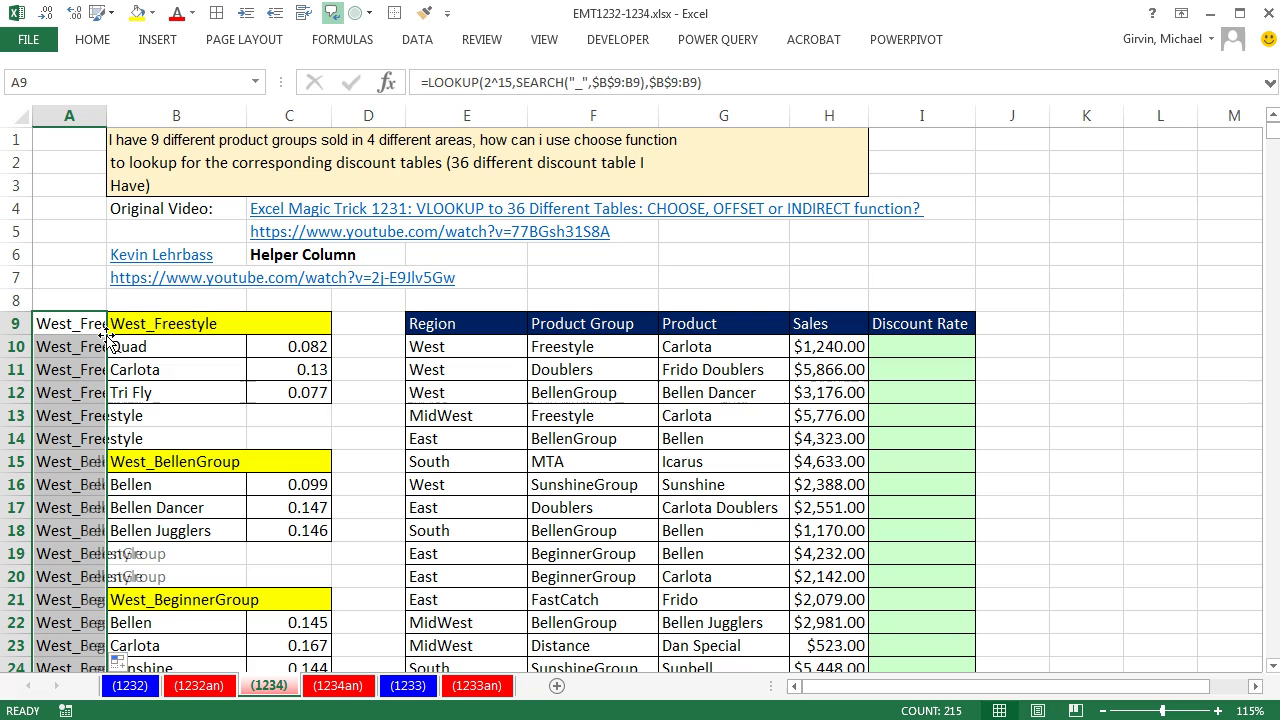
double_click(110, 111)
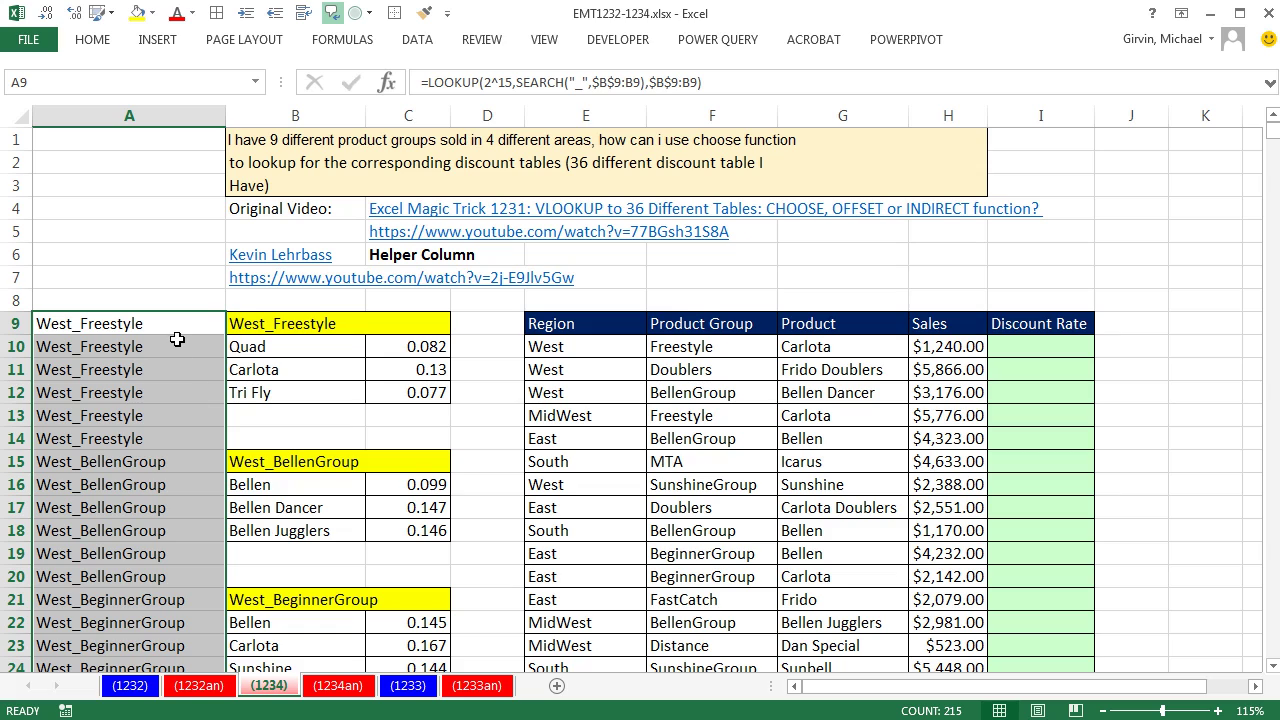
Append &B9 to the helper formula, giving keys like West_FreestyleQuad, and autofit column A.
key("F2")
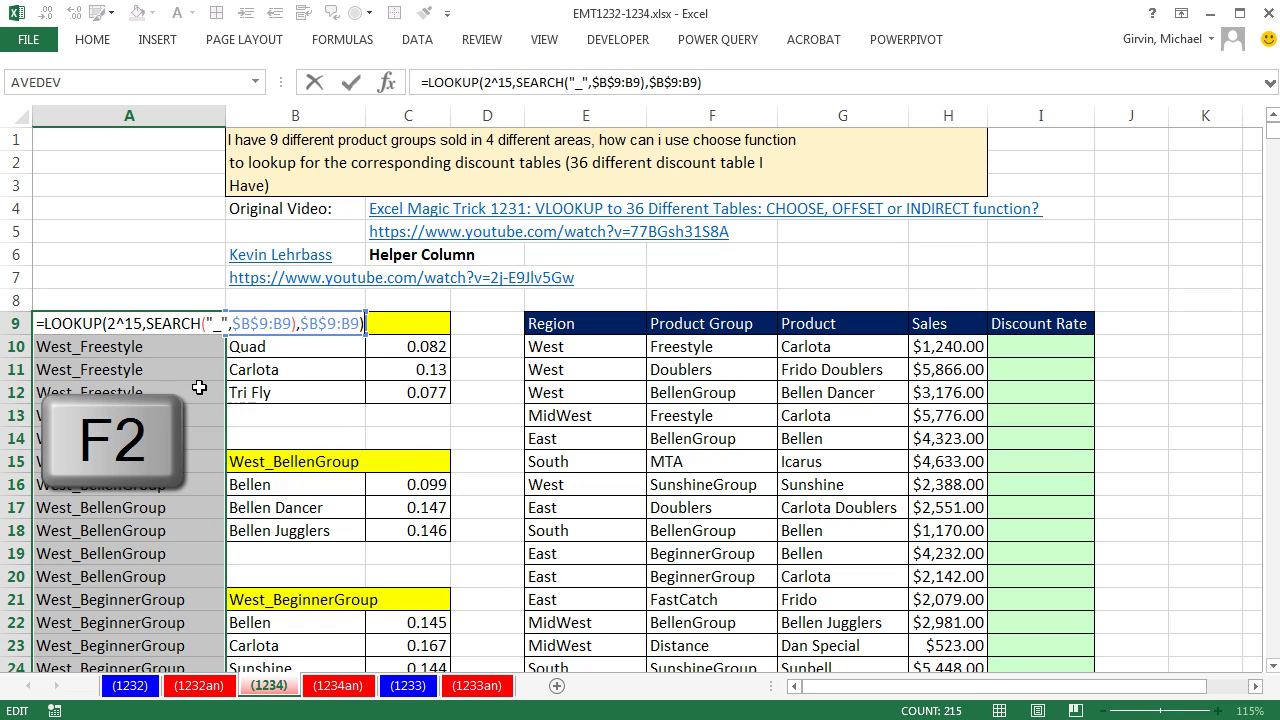
type("&")
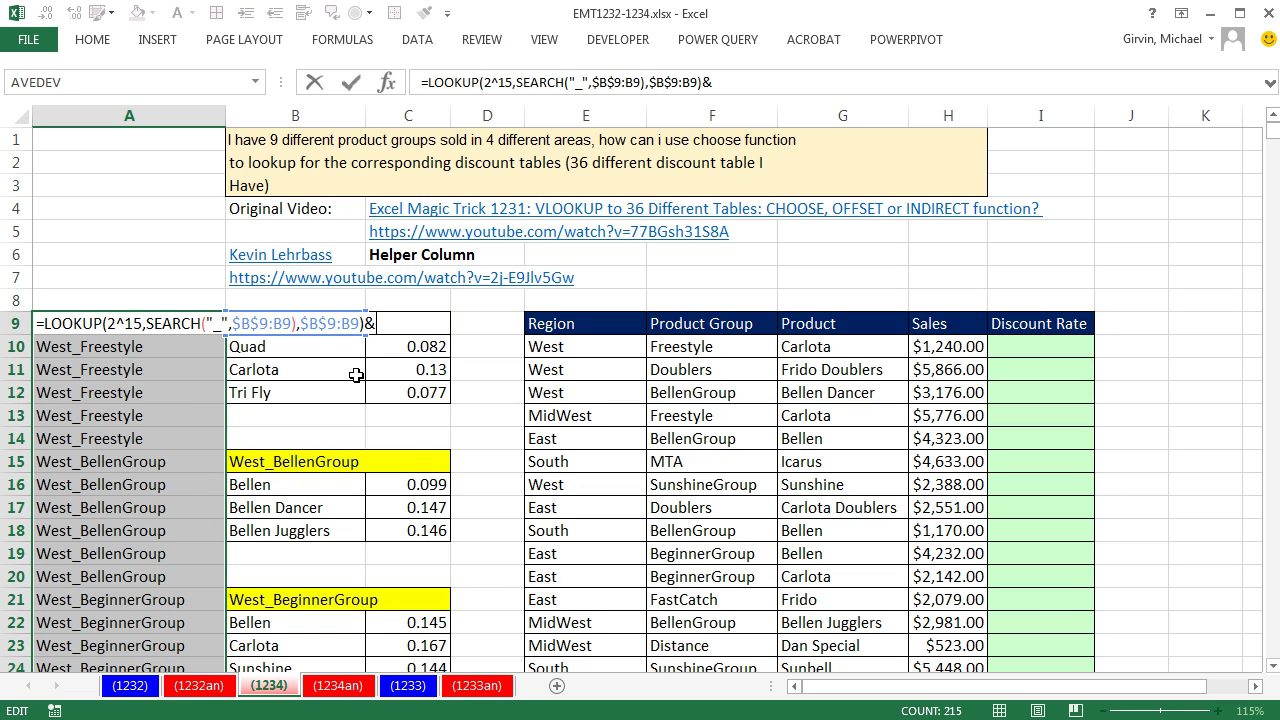
key("F2")
key("Right")
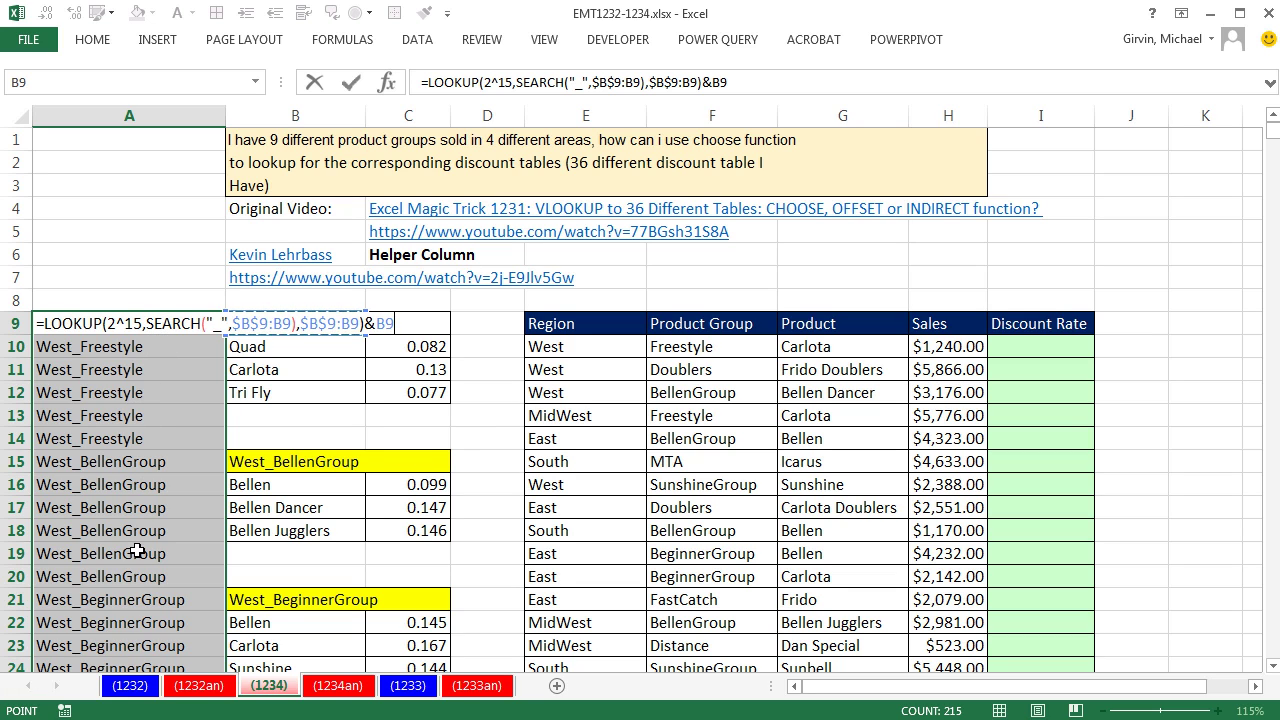
key("ctrl+Return")
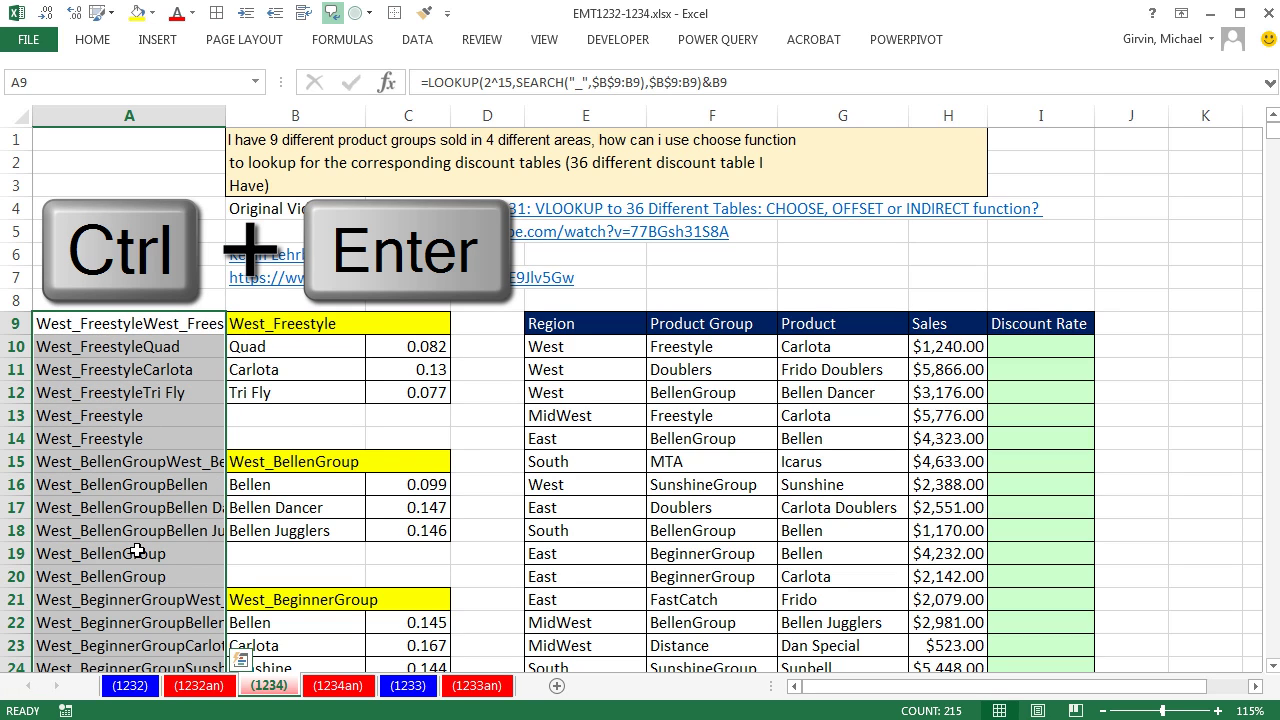
double_click(224, 116)
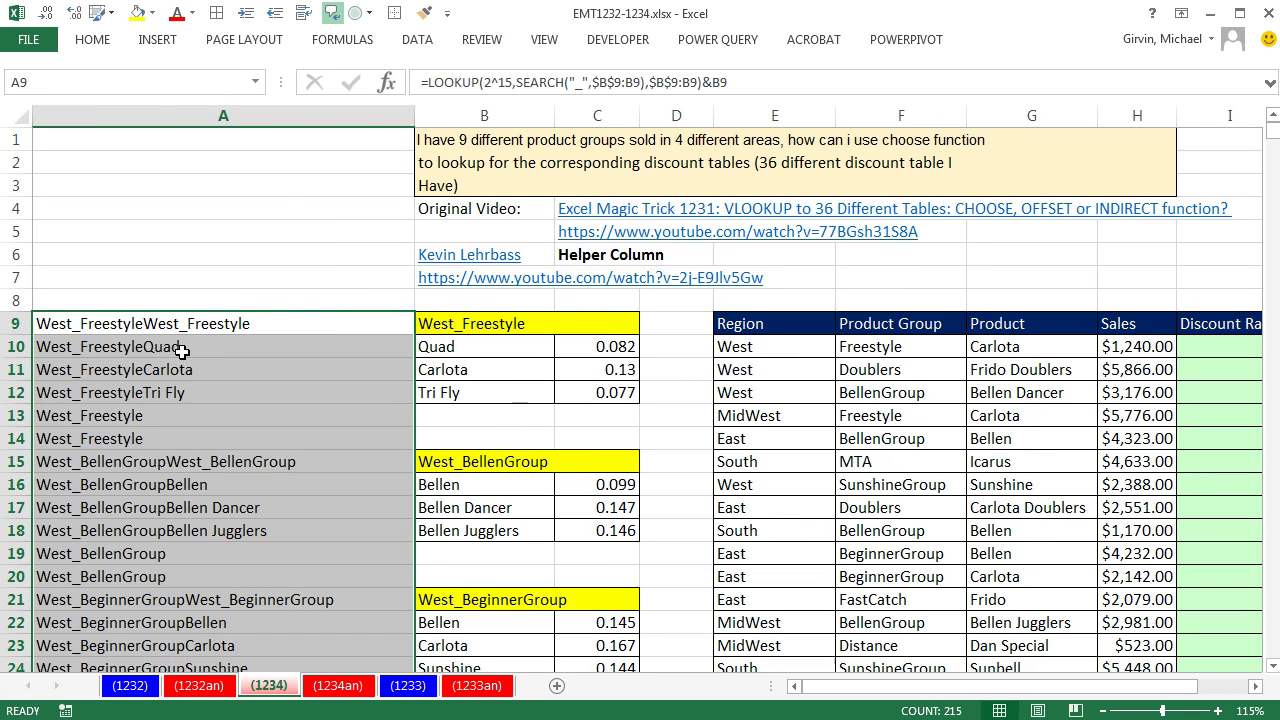
left_click_drag(184, 352, 196, 391)
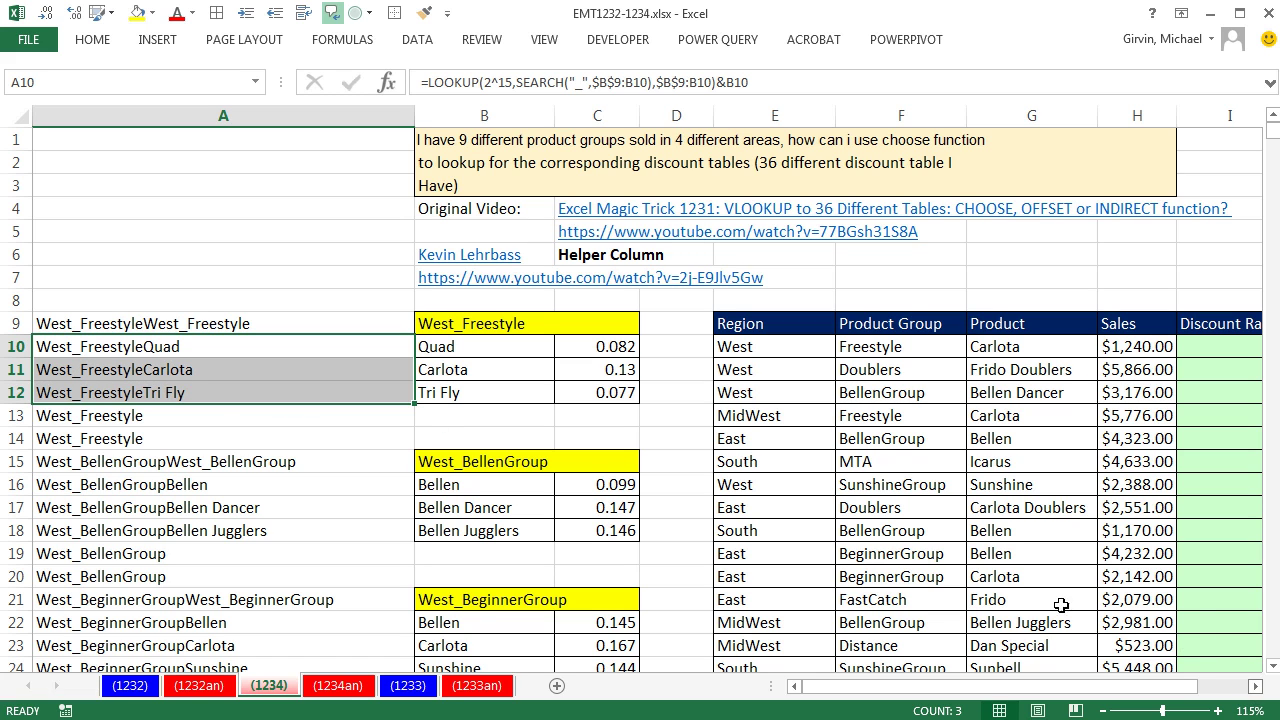
Start I10 as =VLOOKUP(E10&"_"&F10&G10, checking the joined lookup value with F9.
scroll(735, 440, "down", 2)
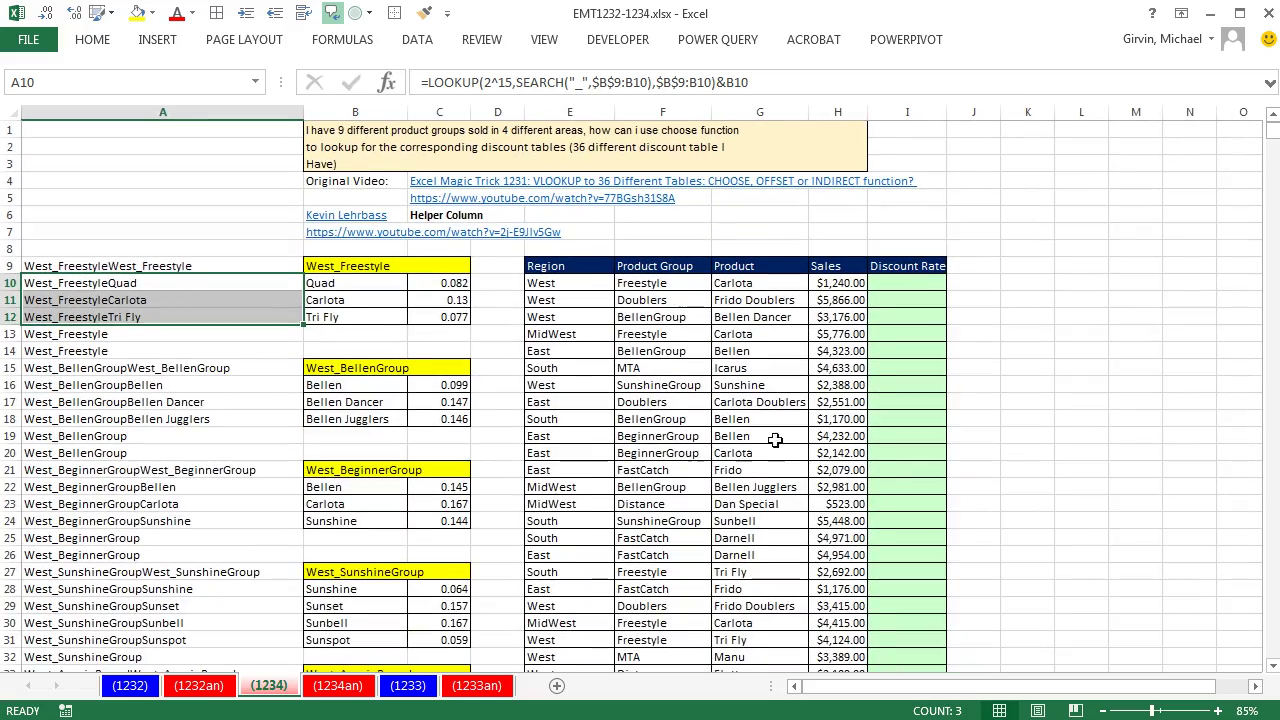
left_click(876, 287)
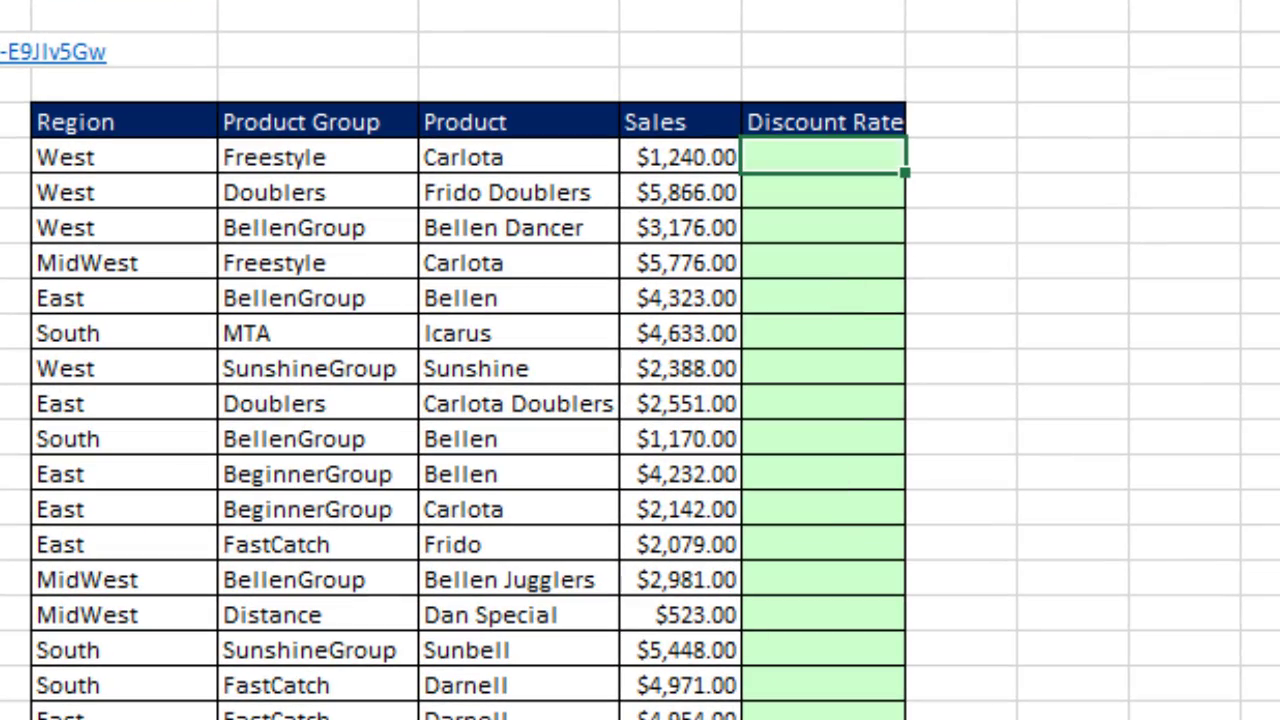
type("=vl")
key("Tab")
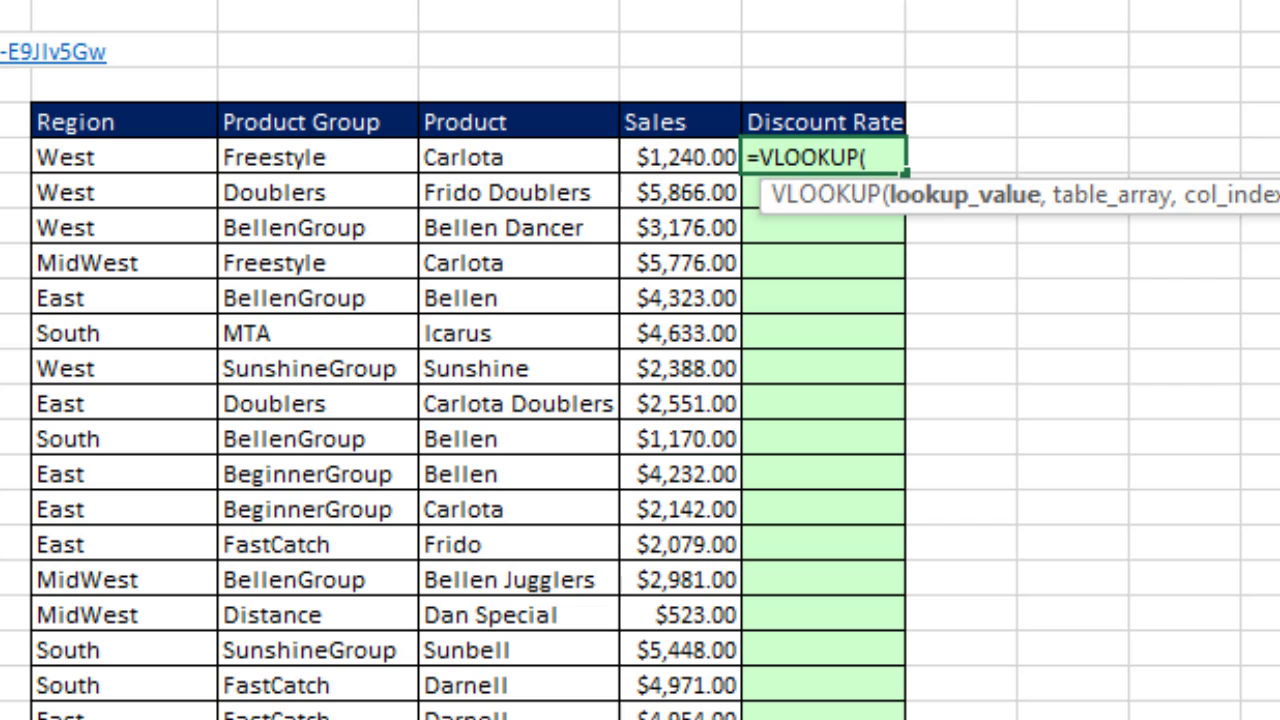
key("Left")
key("Left")
key("Left")
key("Left")
key("Left")
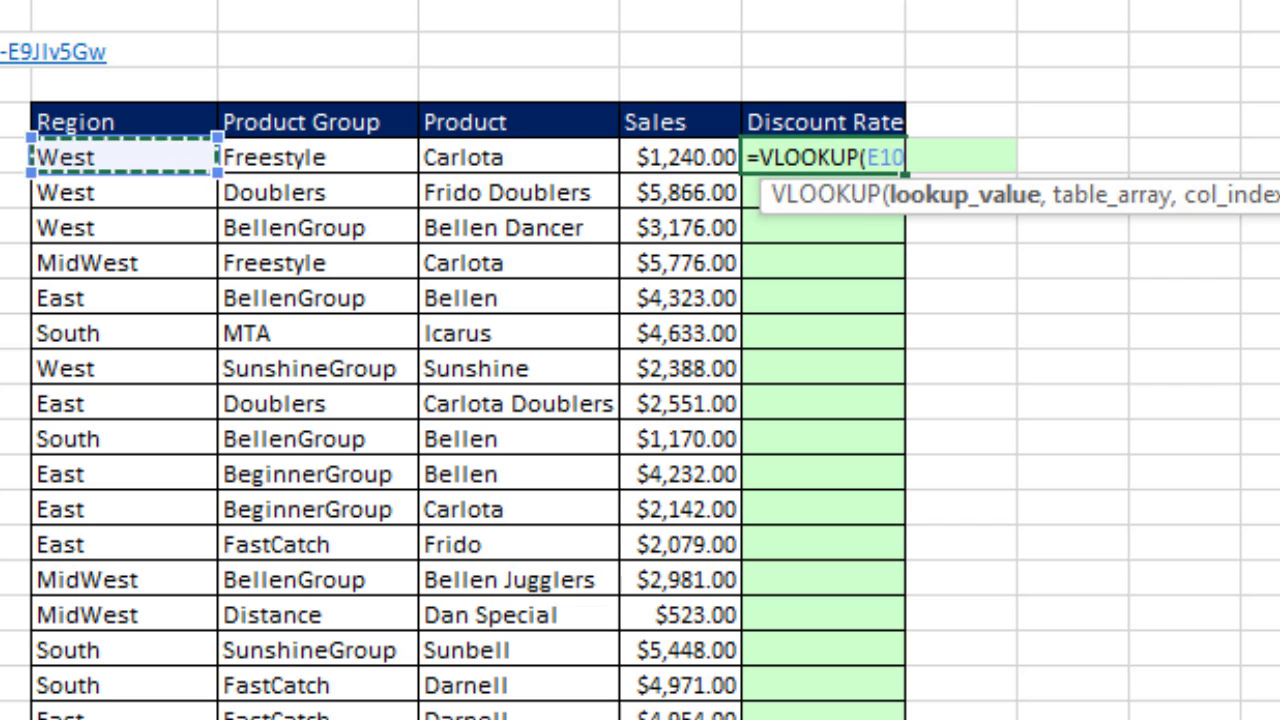
type("&\"_")
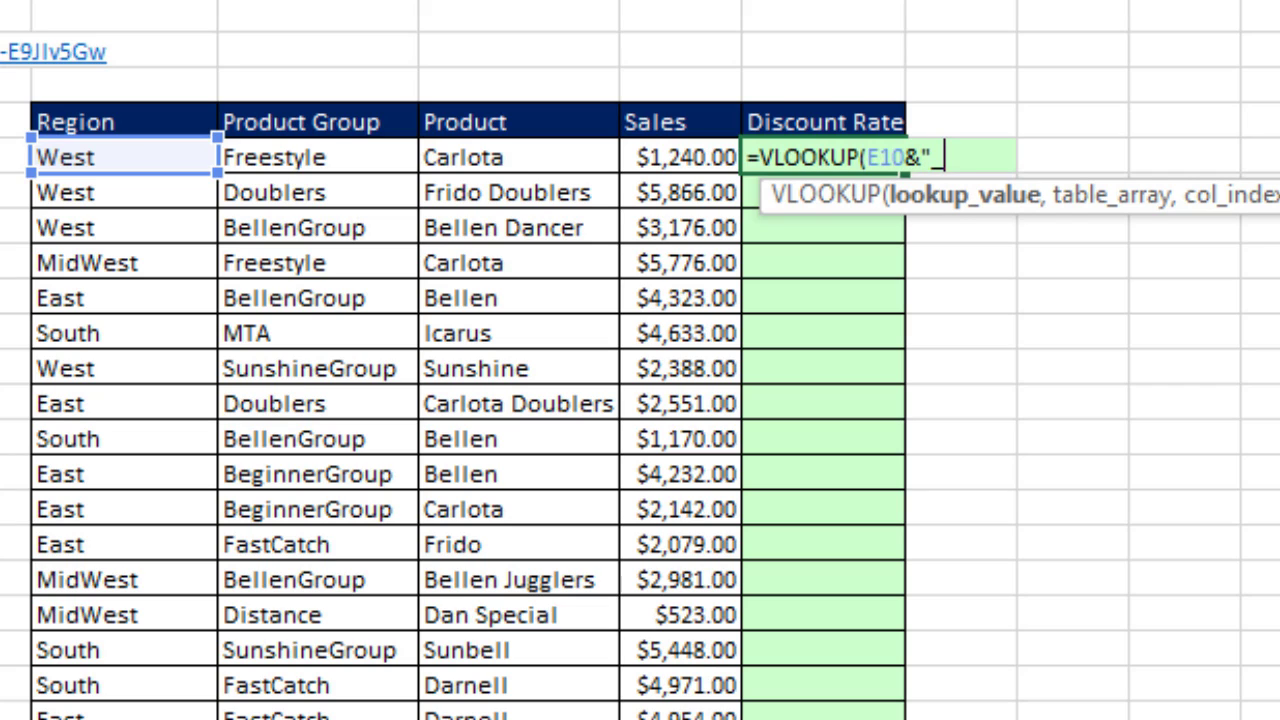
type("\"&")
key("Left")
key("Left")
key("Left")
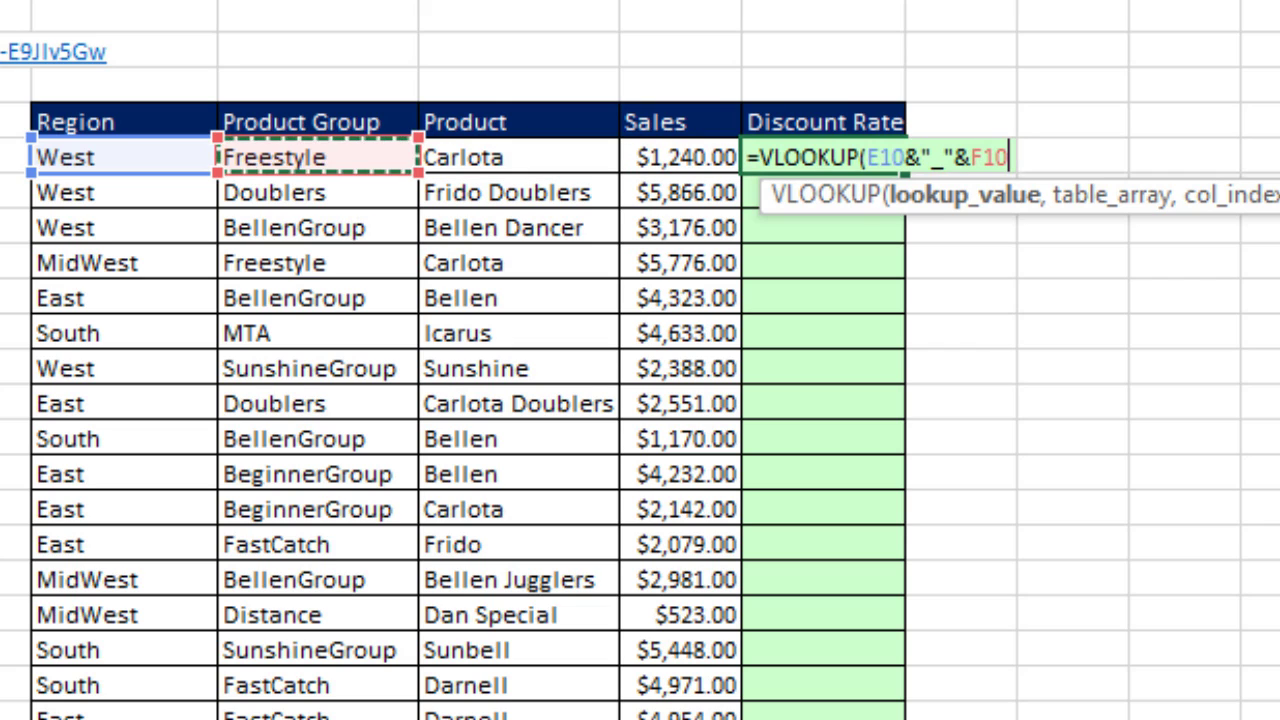
type("&")
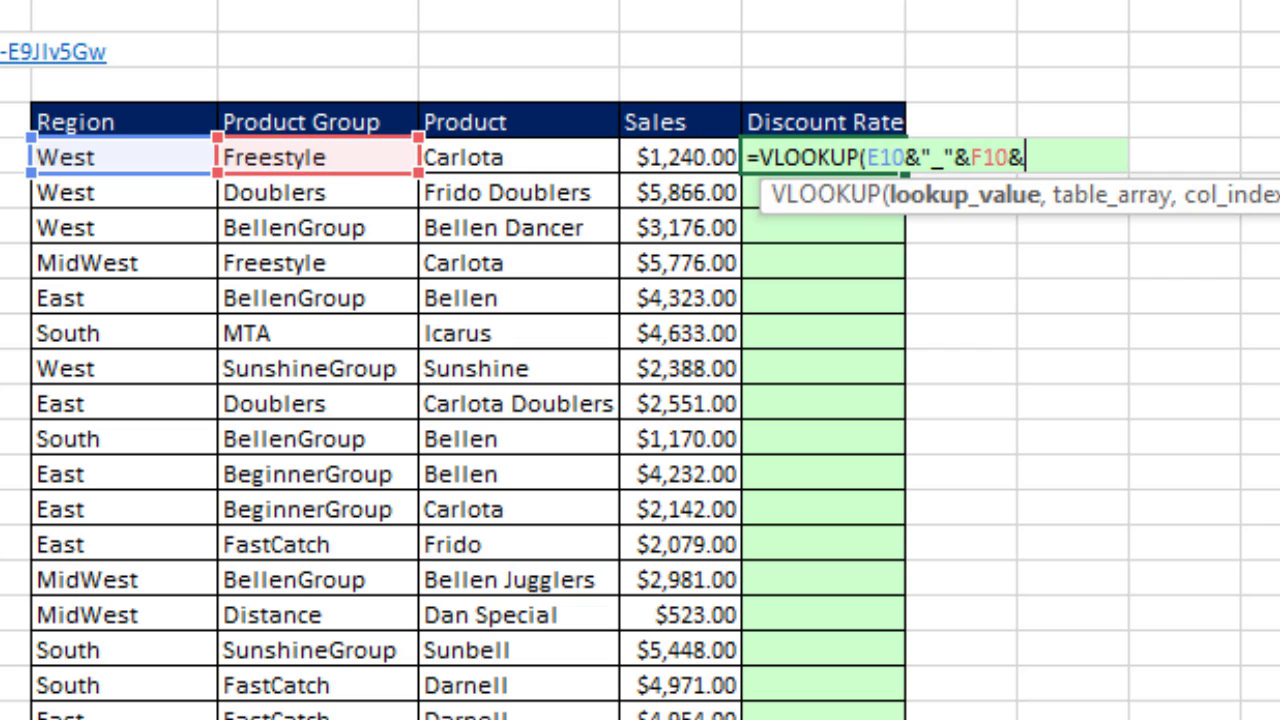
key("Left")
key("Left")
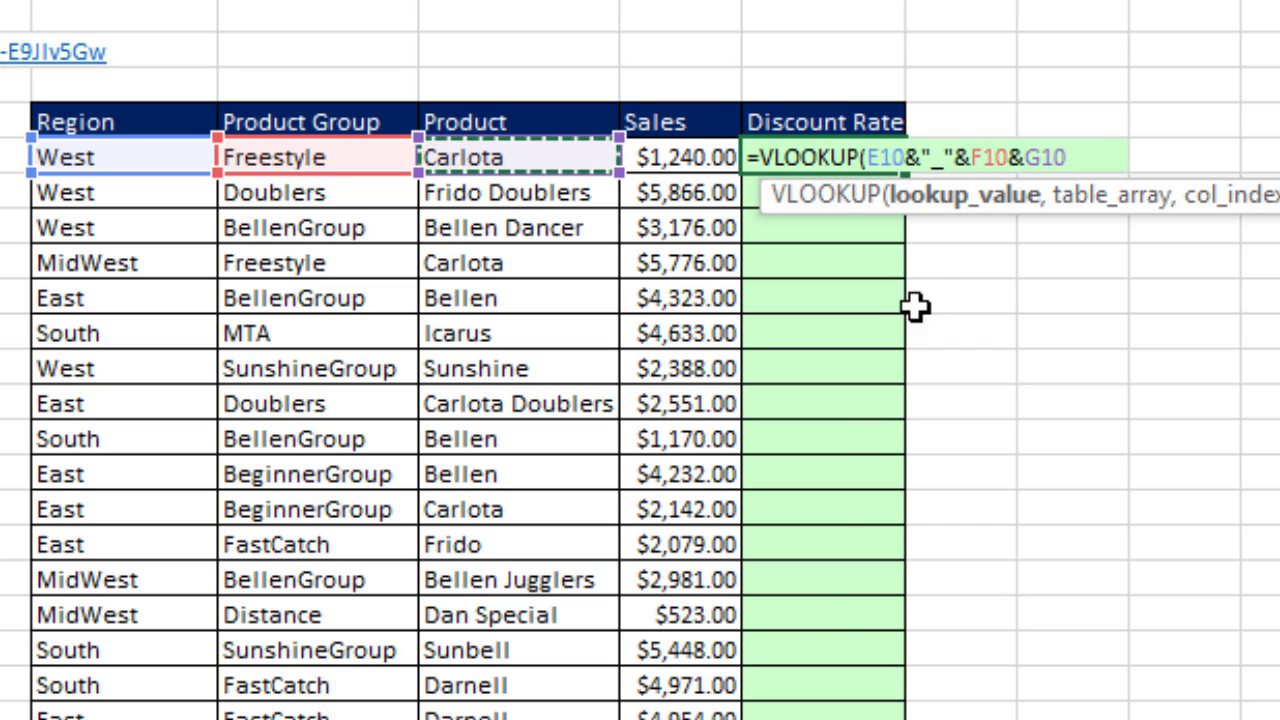
left_click(958, 213)
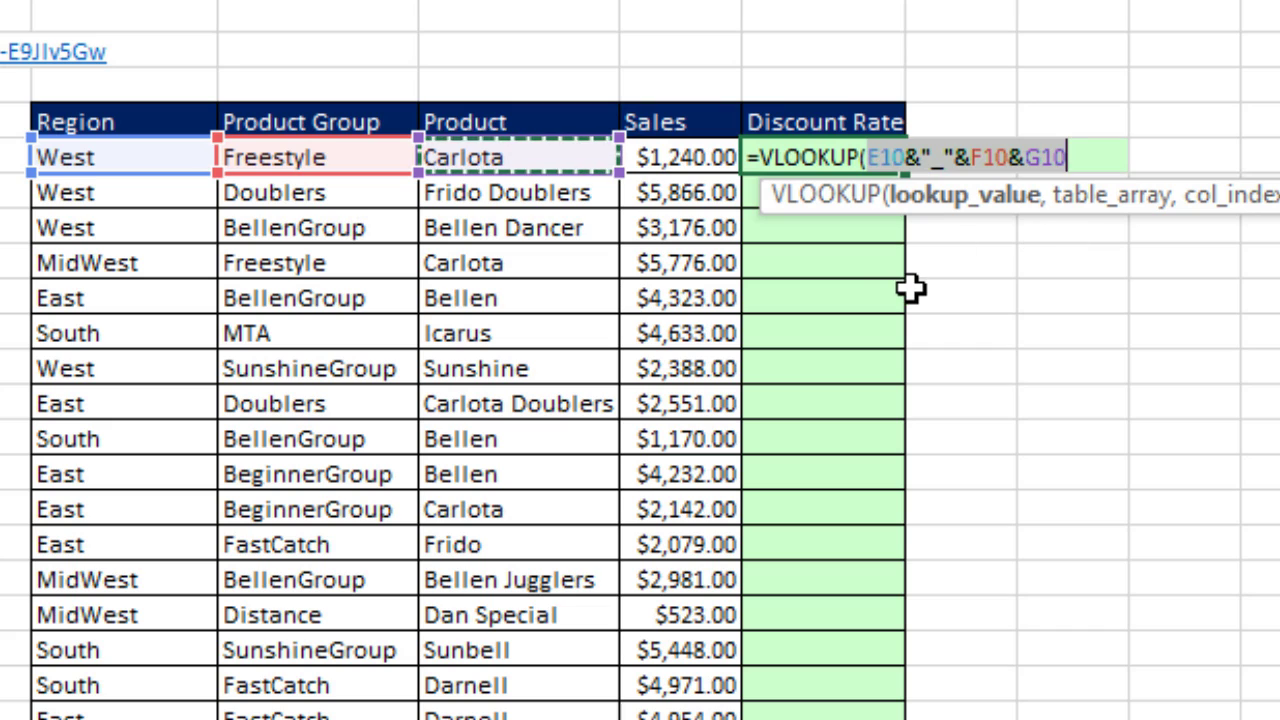
key("F9")
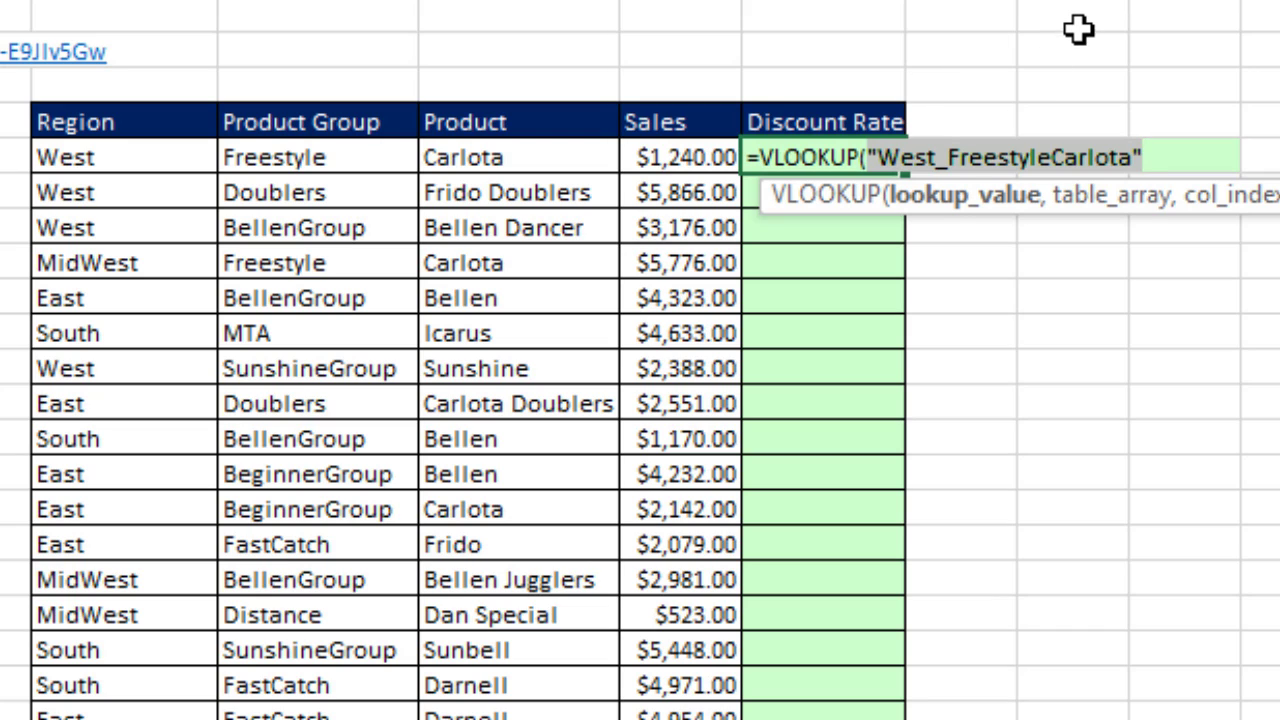
key("ctrl+z")
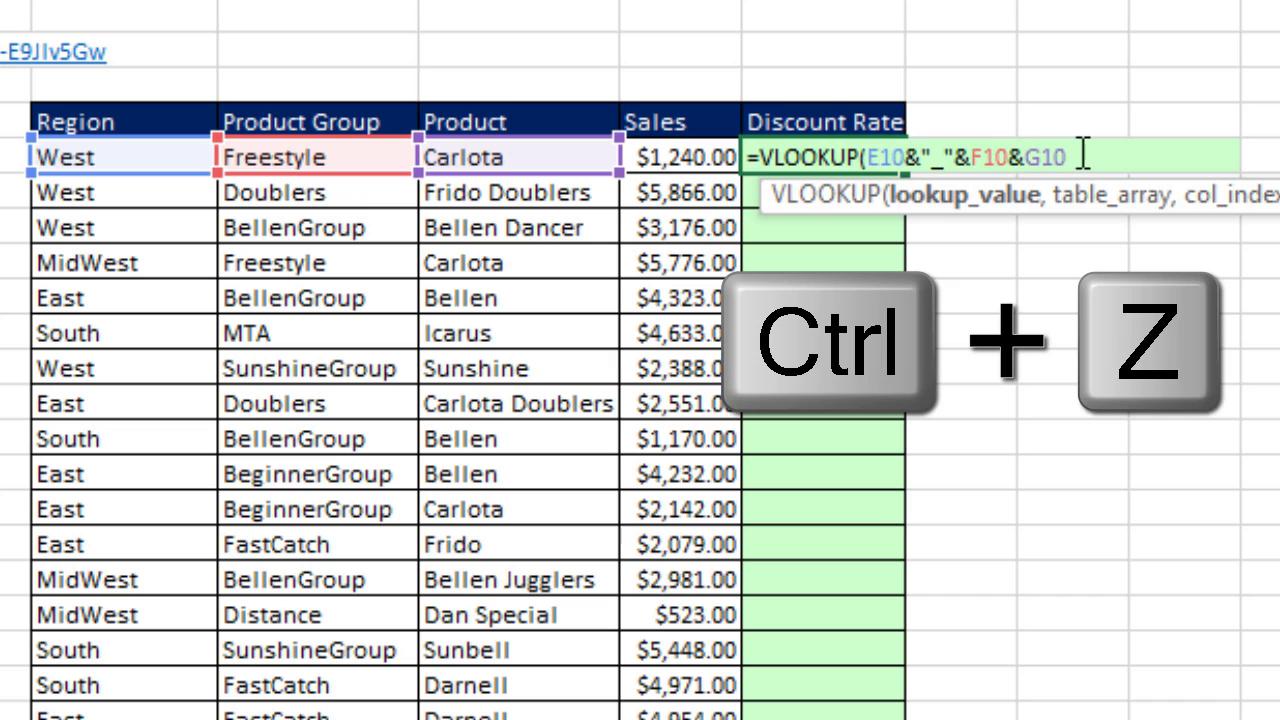
type(",")
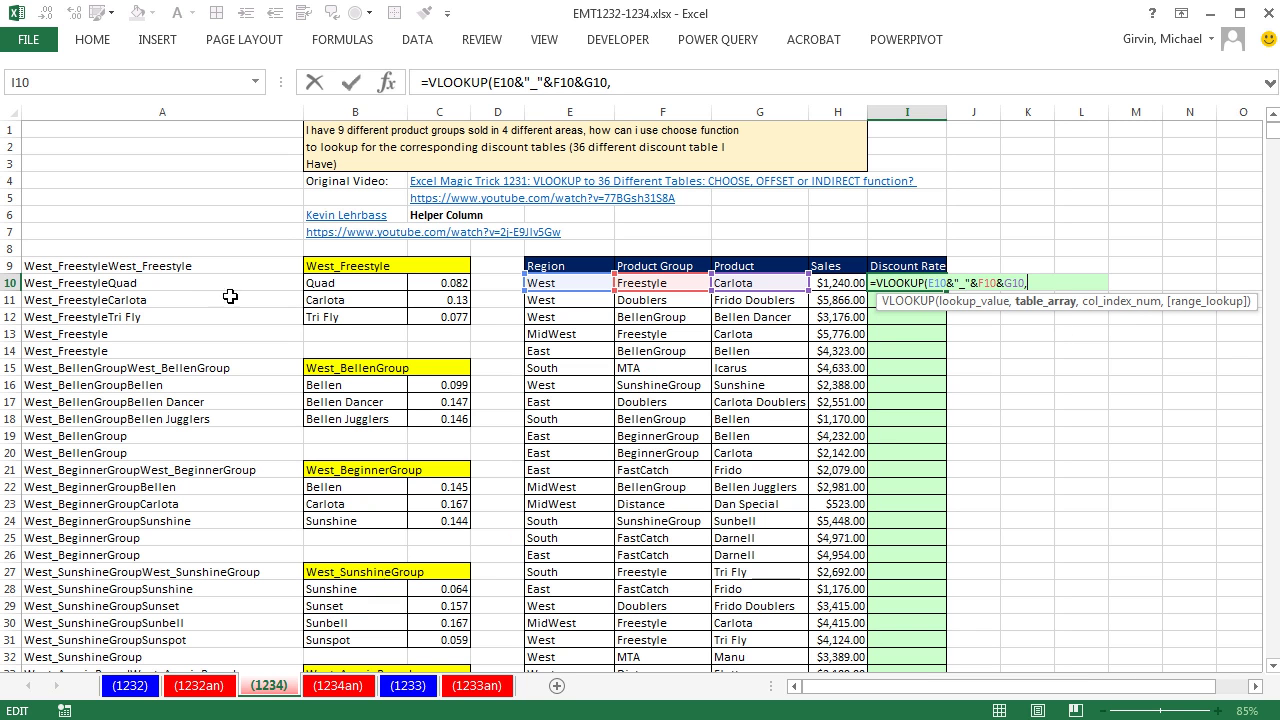
Finish I10 as =VLOOKUP(E10&"_"&F10&G10,$A$9:$C$223,3,0), returning 0.13.
left_click(146, 267)
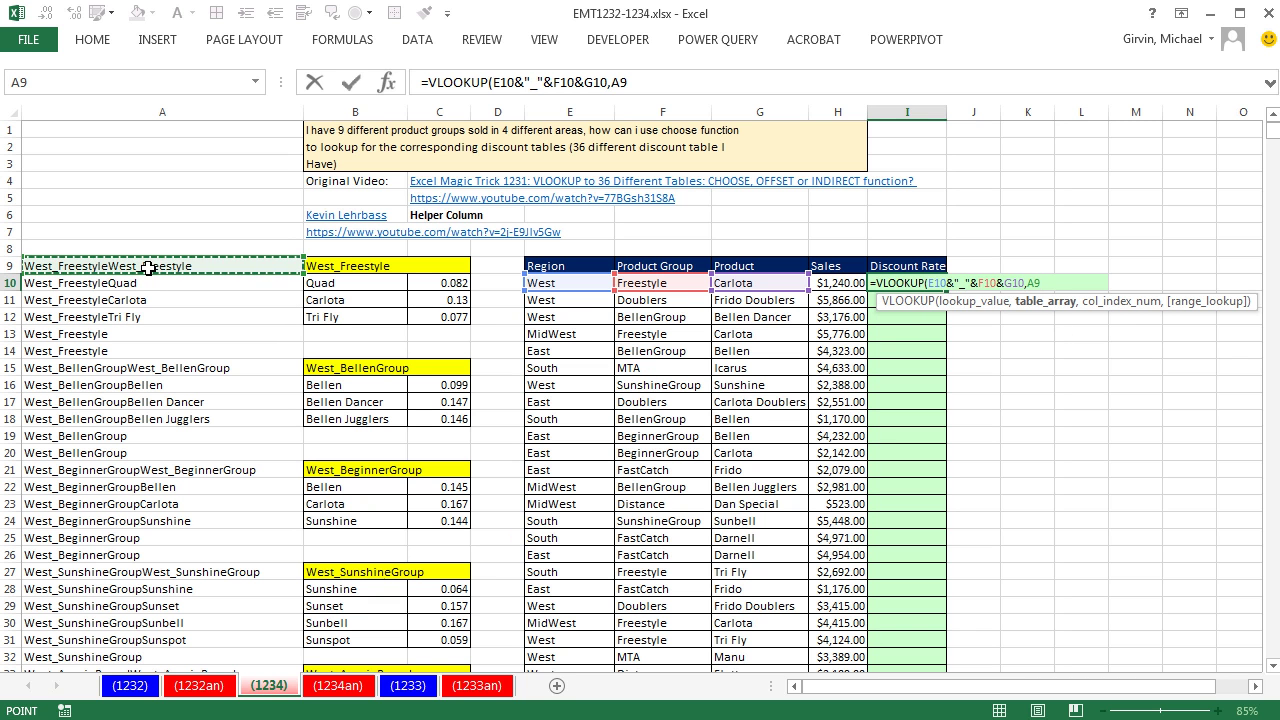
left_click_drag(147, 267, 443, 263)
key("ctrl+shift+Down")
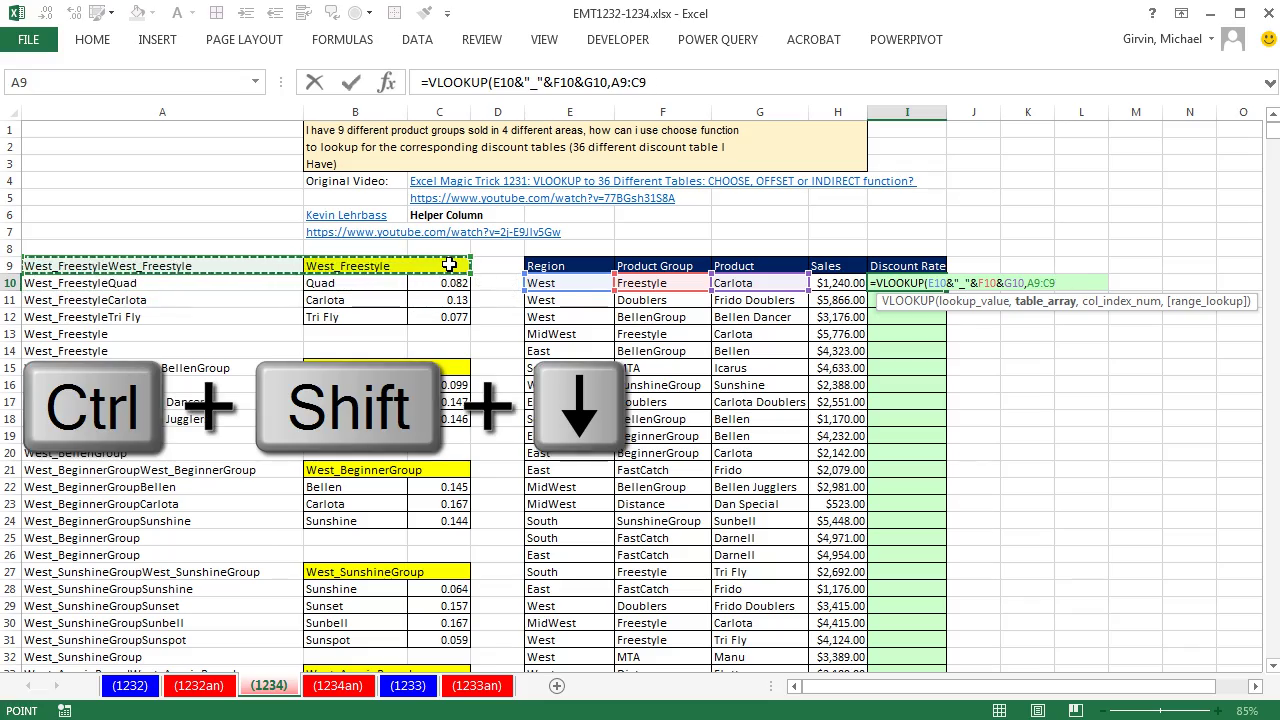
key("F4")
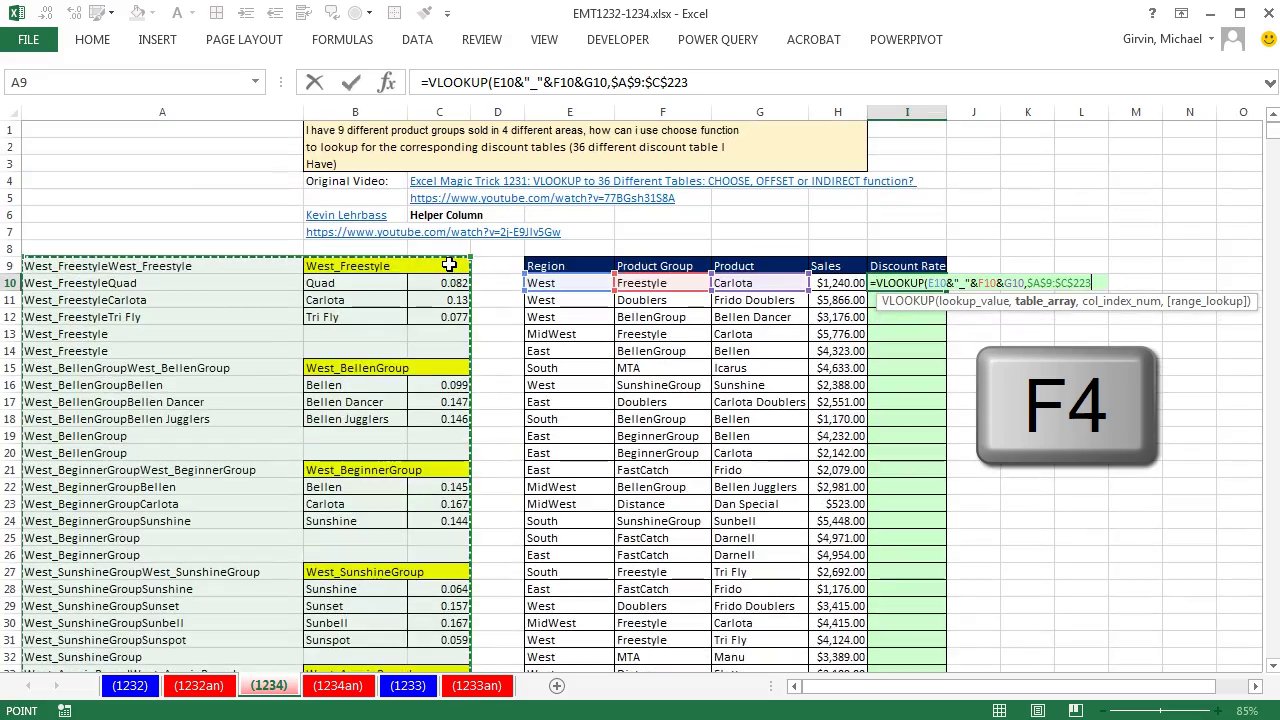
left_click(1045, 301)
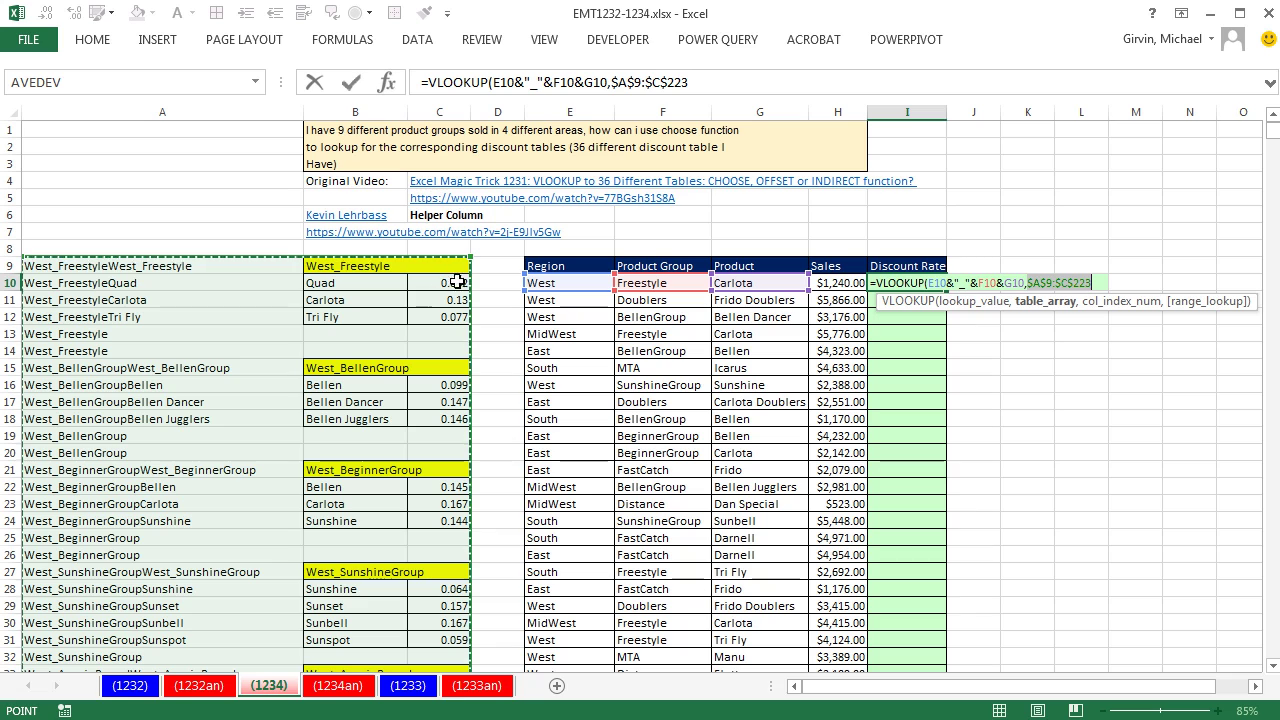
key("F2")
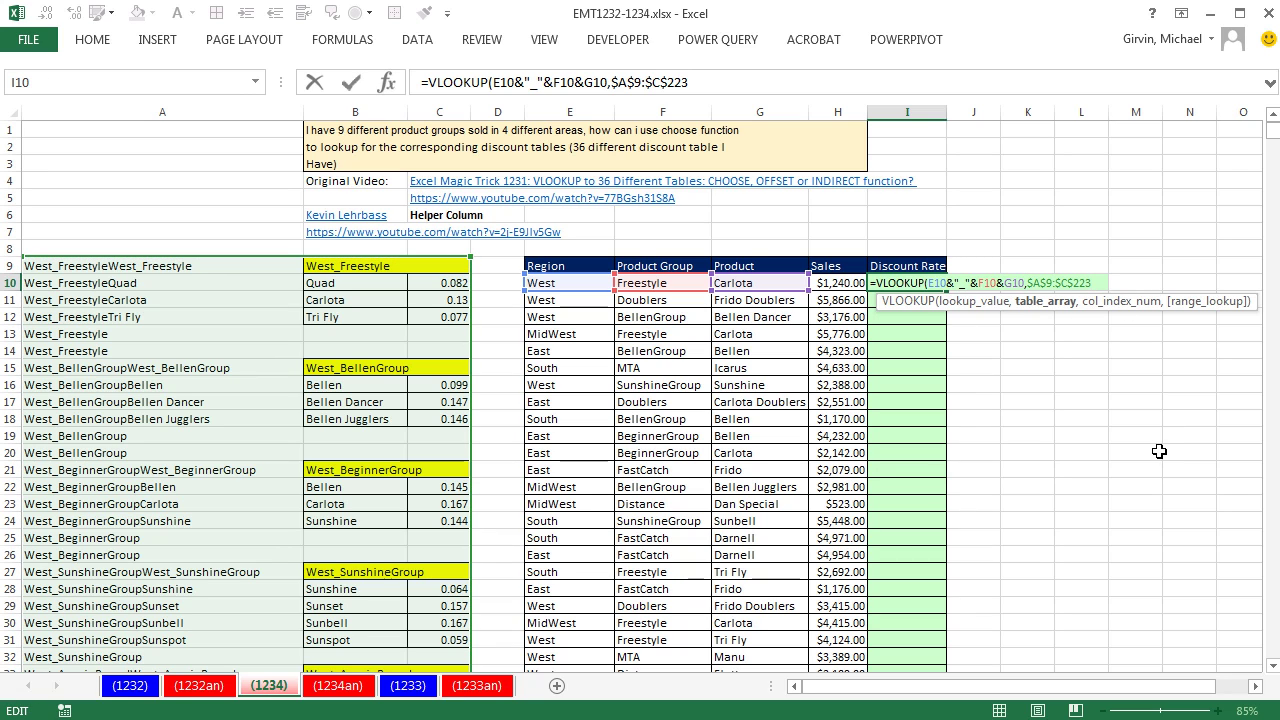
type(",3")
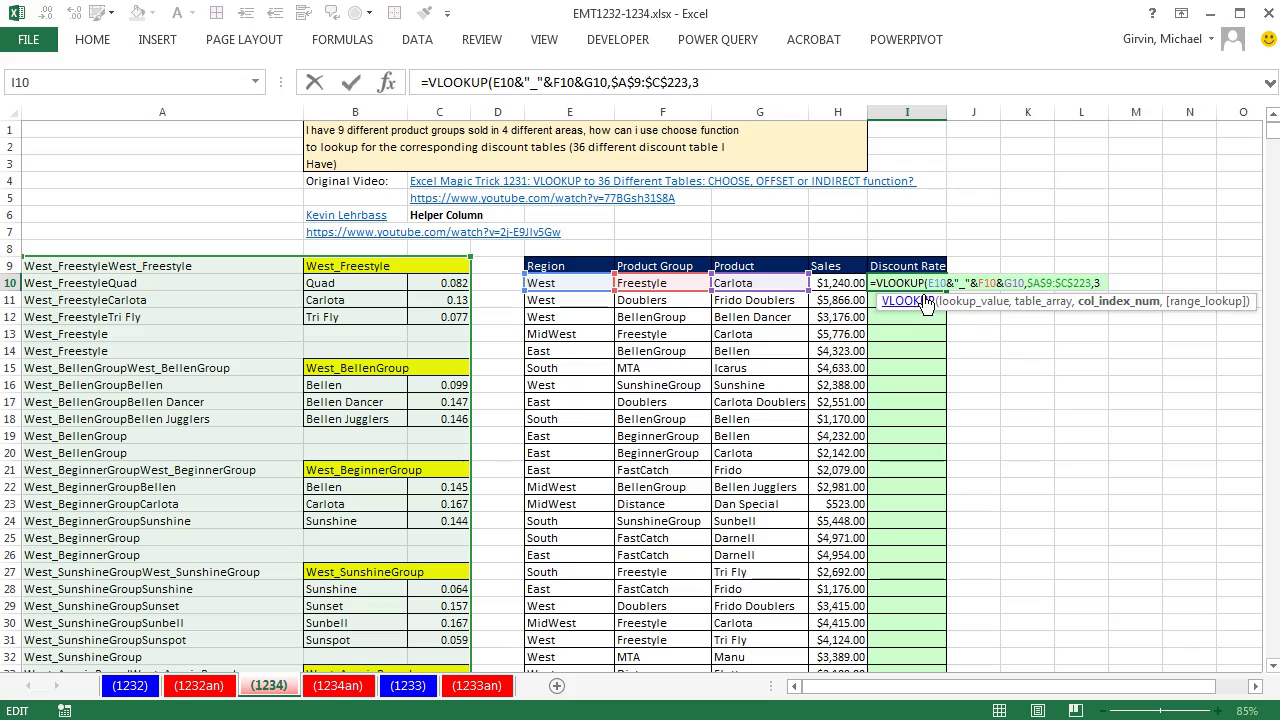
type(",")
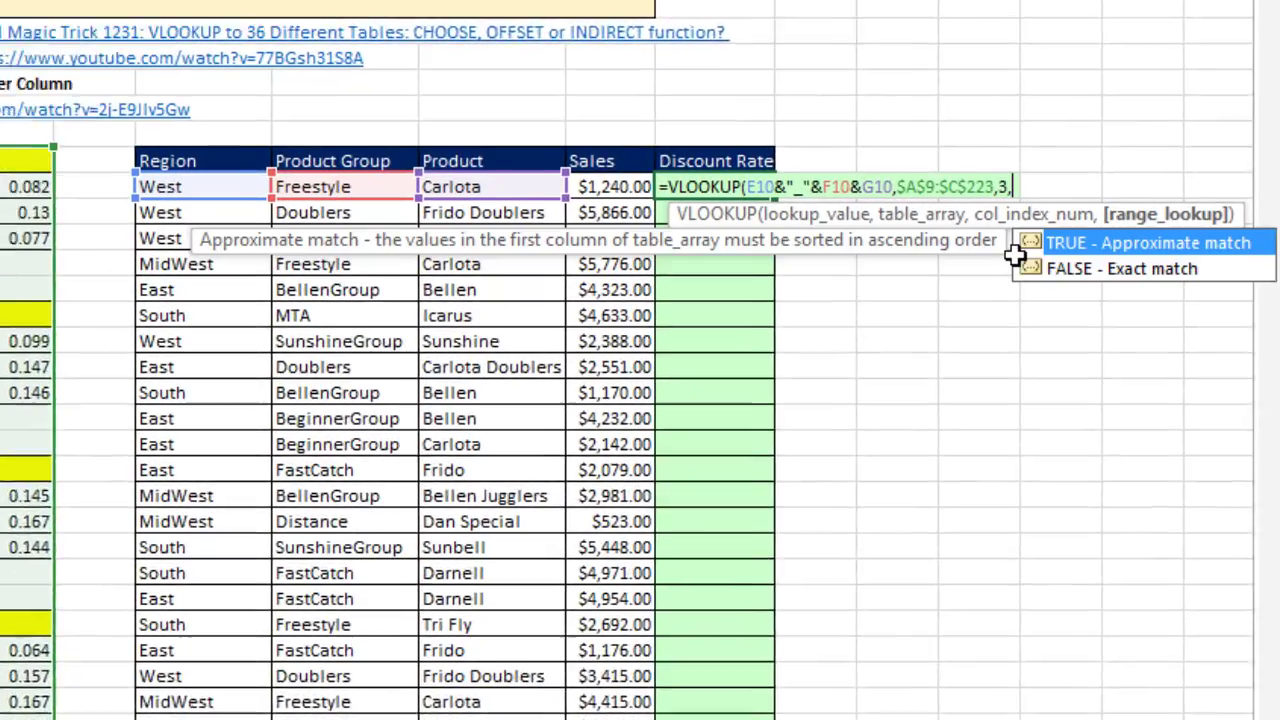
type("0")
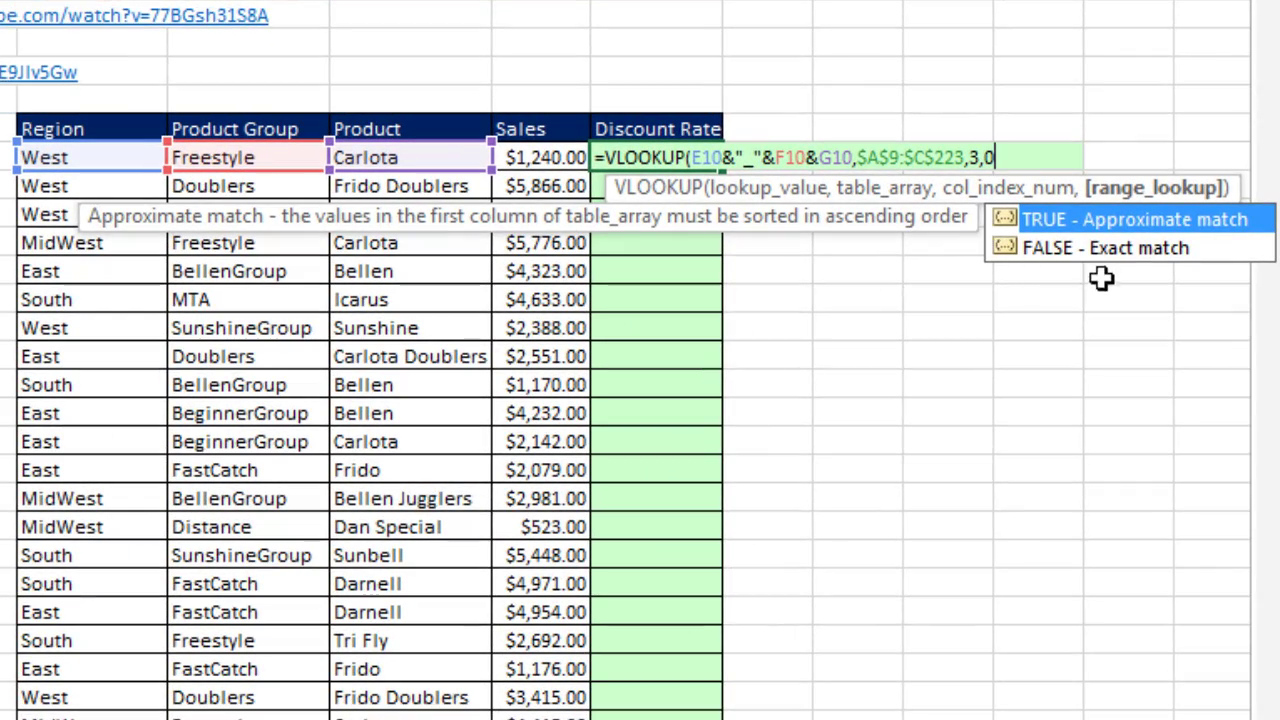
type(")")
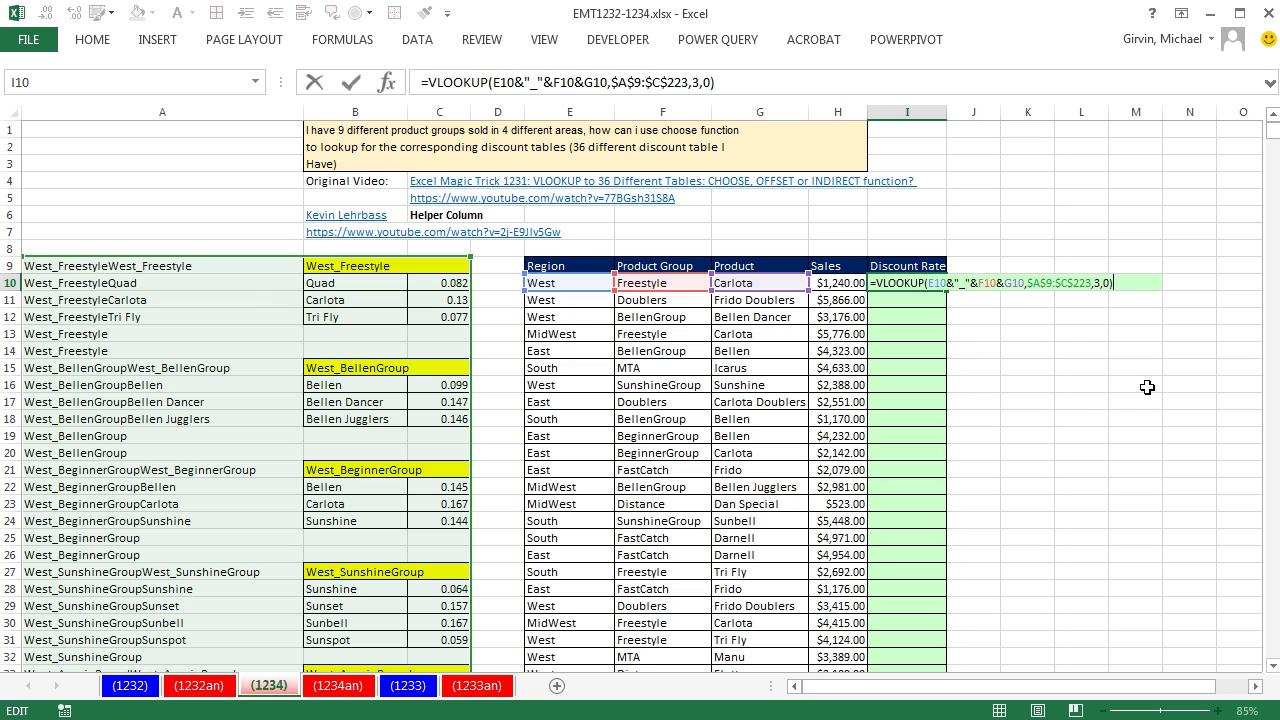
key("ctrl+Return")
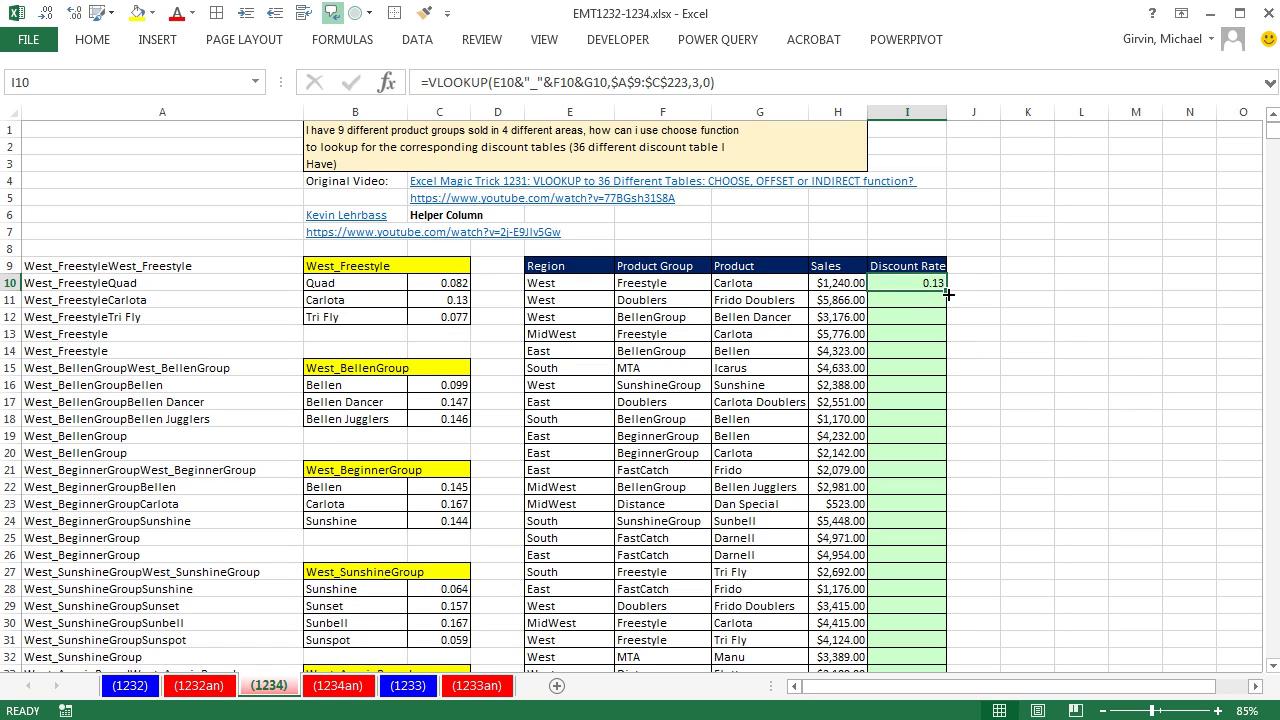
Fill the I10 VLOOKUP down the Discount Rate column, then review the I10 and A9 formulas.
double_click(948, 293)
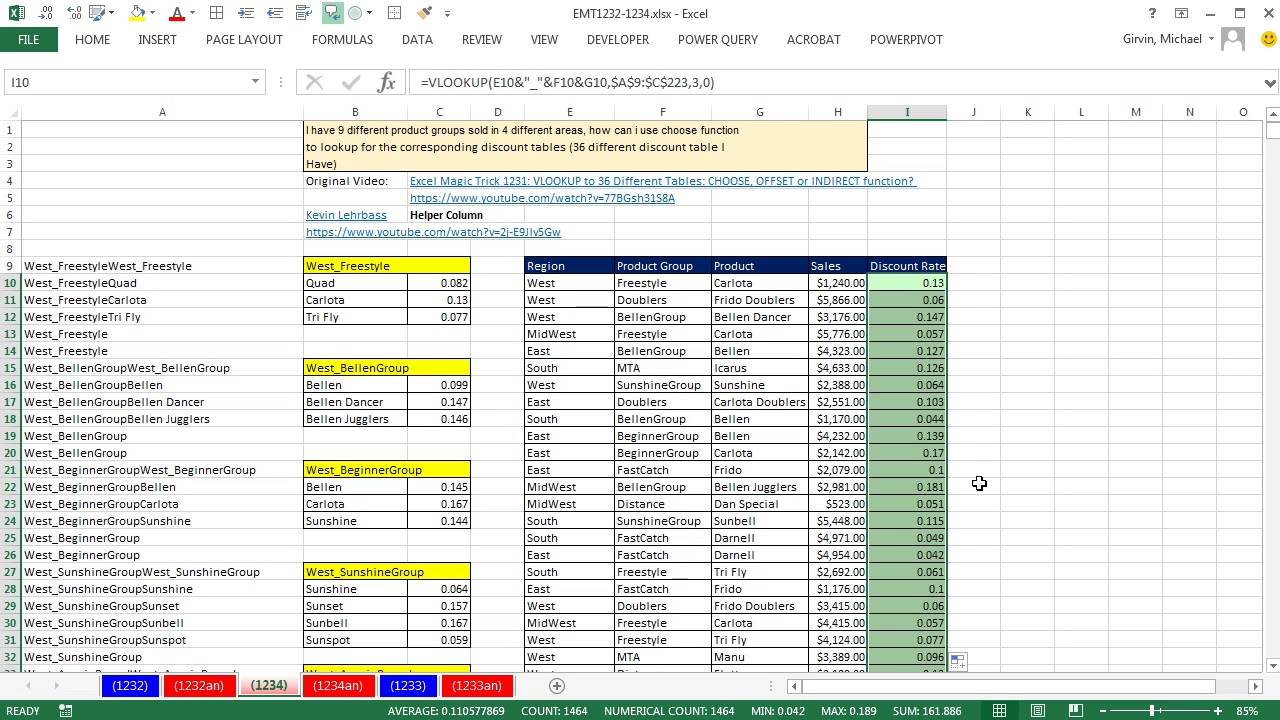
double_click(874, 284)
left_click(980, 311)
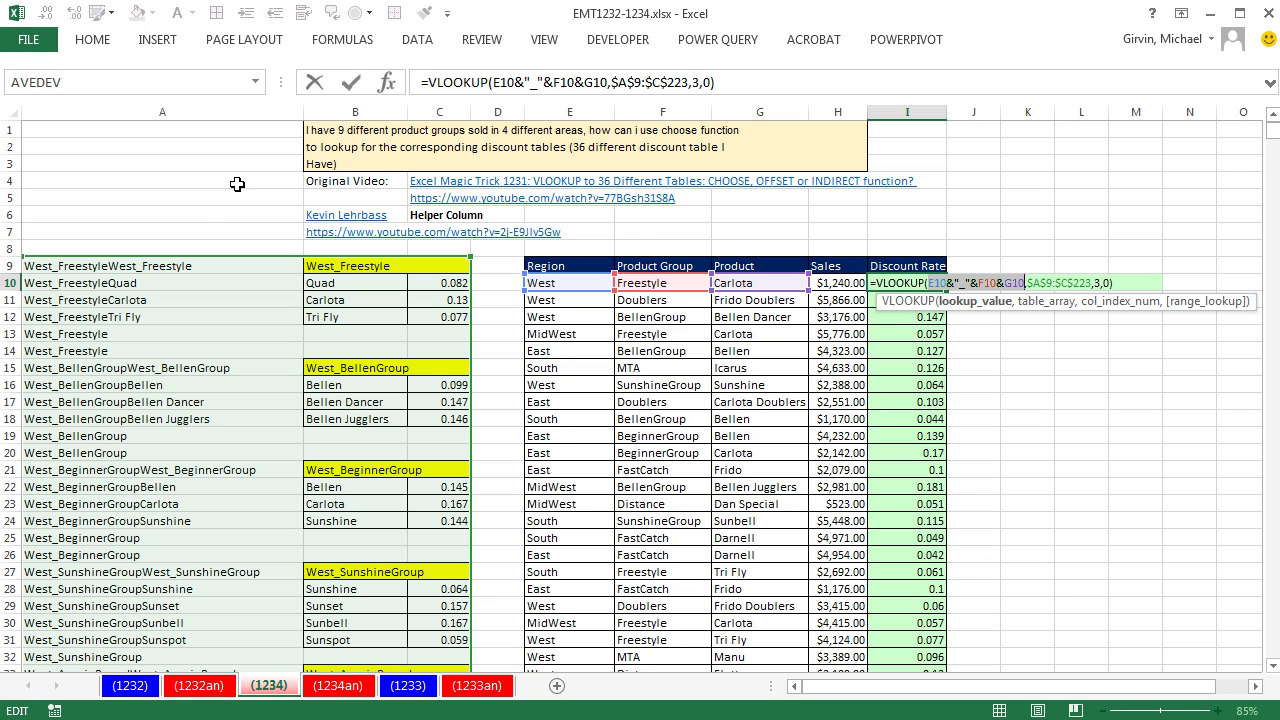
key("Escape")
double_click(184, 266)
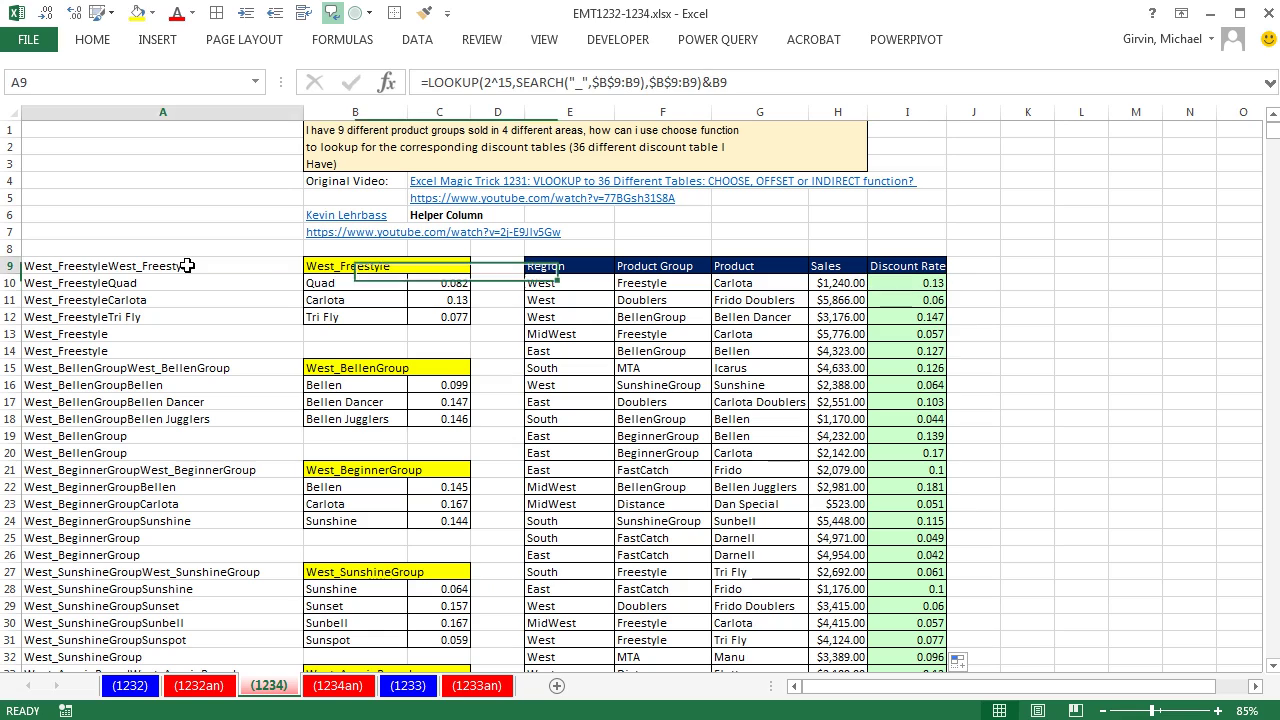